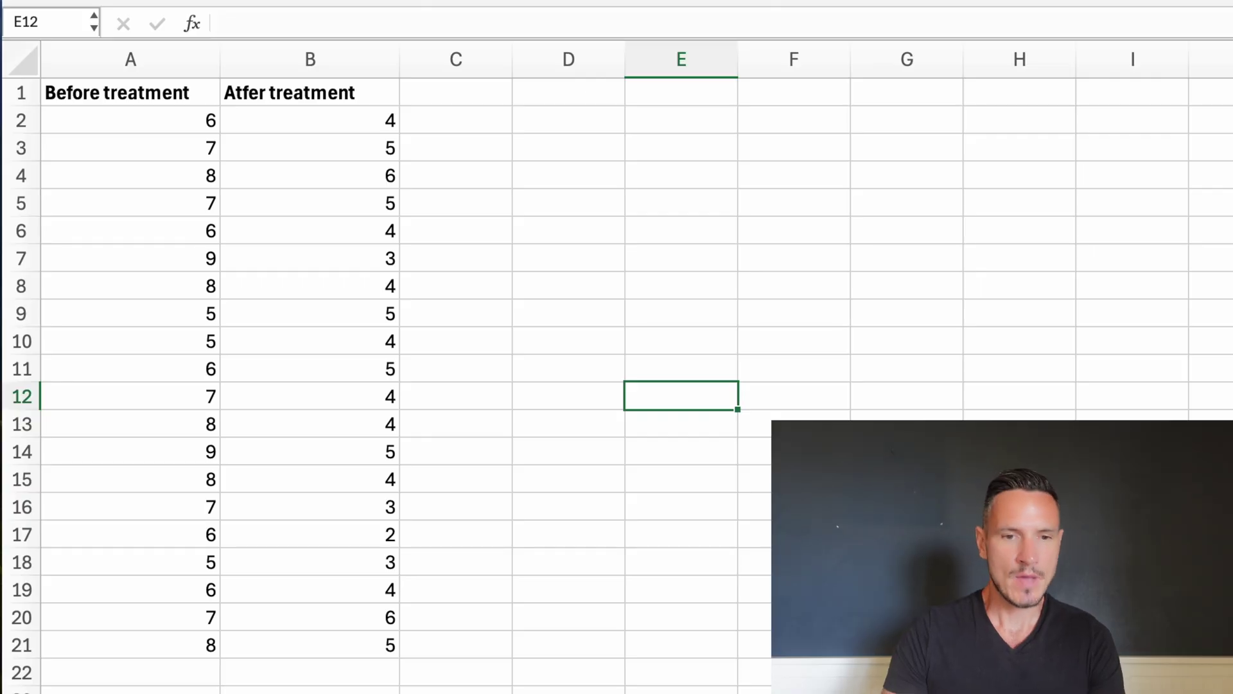
Copy the twenty before/after score pairs (A2:B21) from Excel, leaving out the headers.
left_click(178, 125)
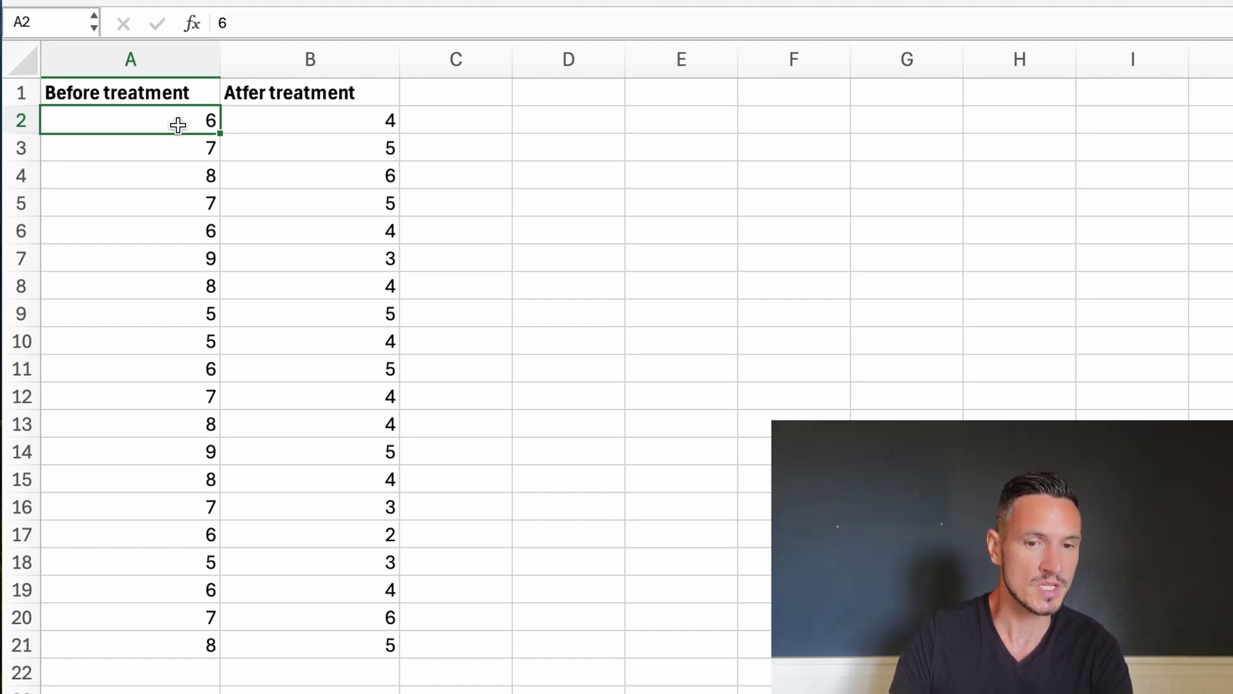
key("Down")
left_click_drag(176, 124, 212, 639)
left_click_drag(341, 121, 388, 648)
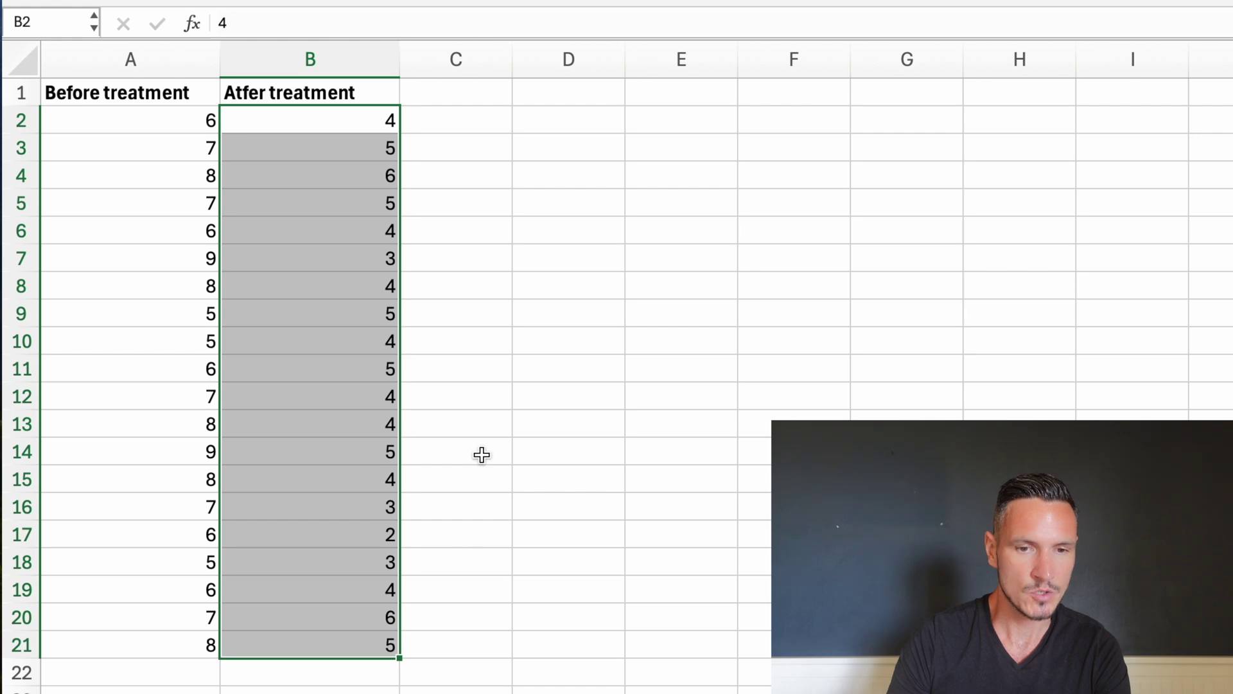
left_click(495, 421)
left_click_drag(140, 120, 368, 652)
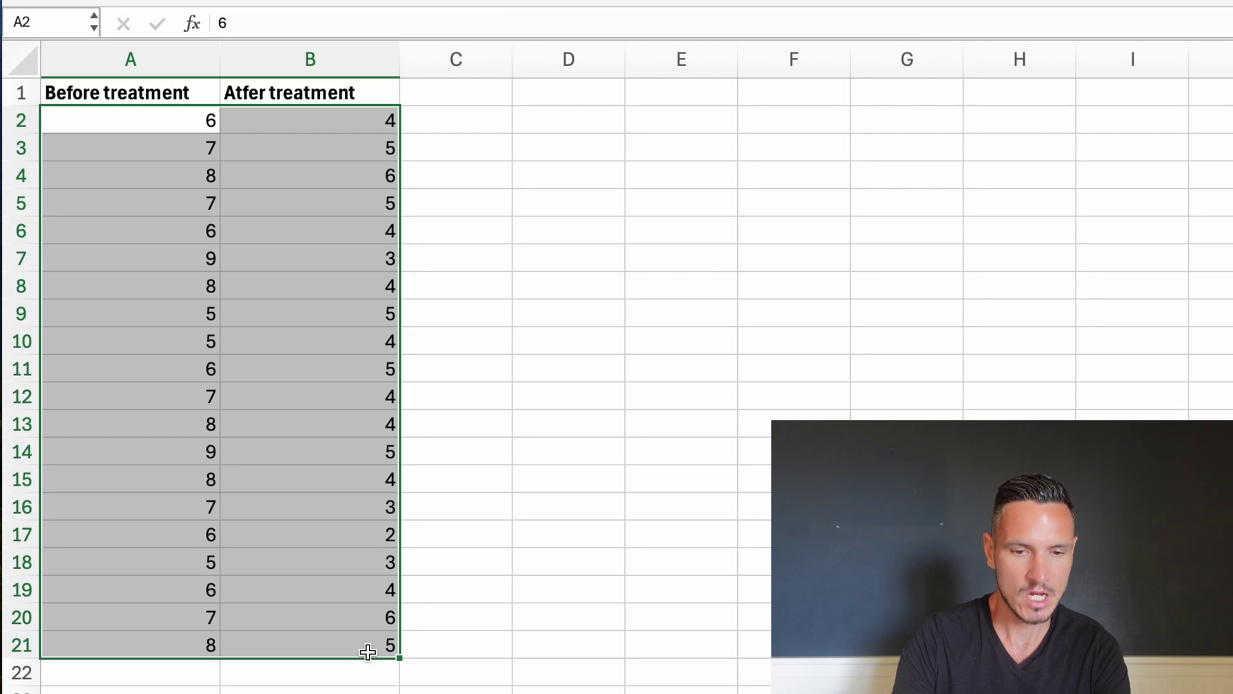
key("super+c")
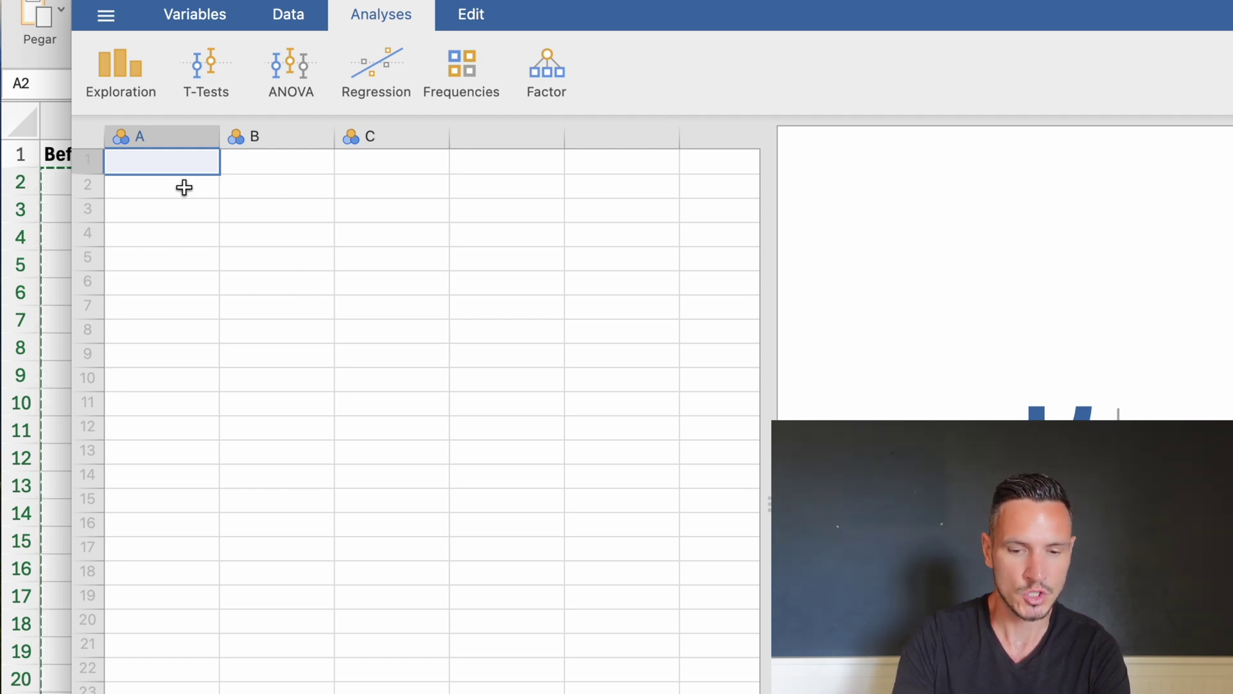
Paste the copied scores into columns A and B of the empty jamovi sheet.
key("super+v")
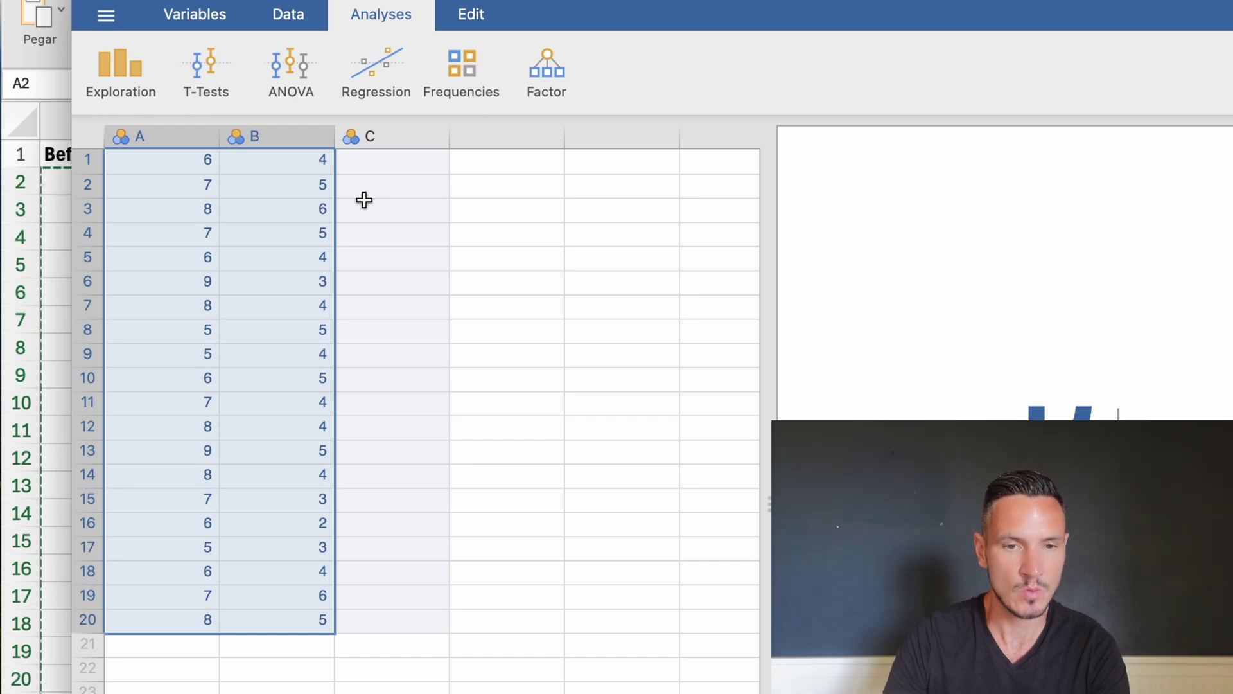
left_click(295, 18)
left_click(299, 59)
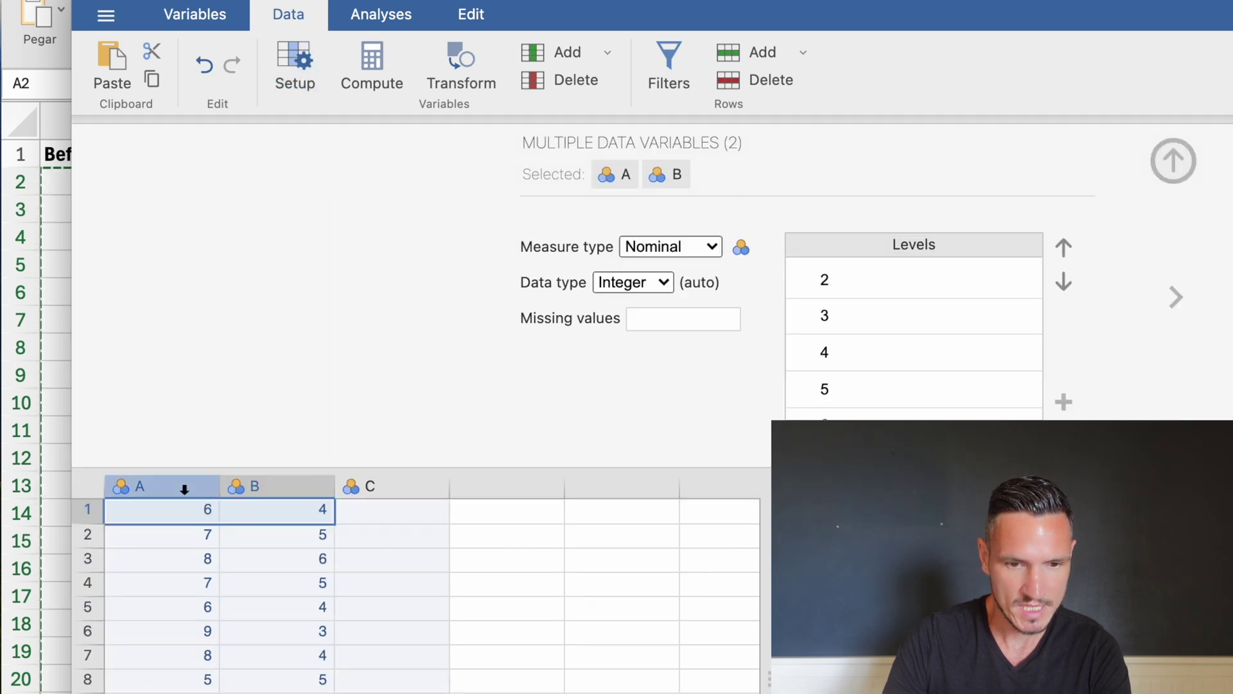
Rename variable A to Before_treatment and set its measure type to Continuous.
left_click(162, 489)
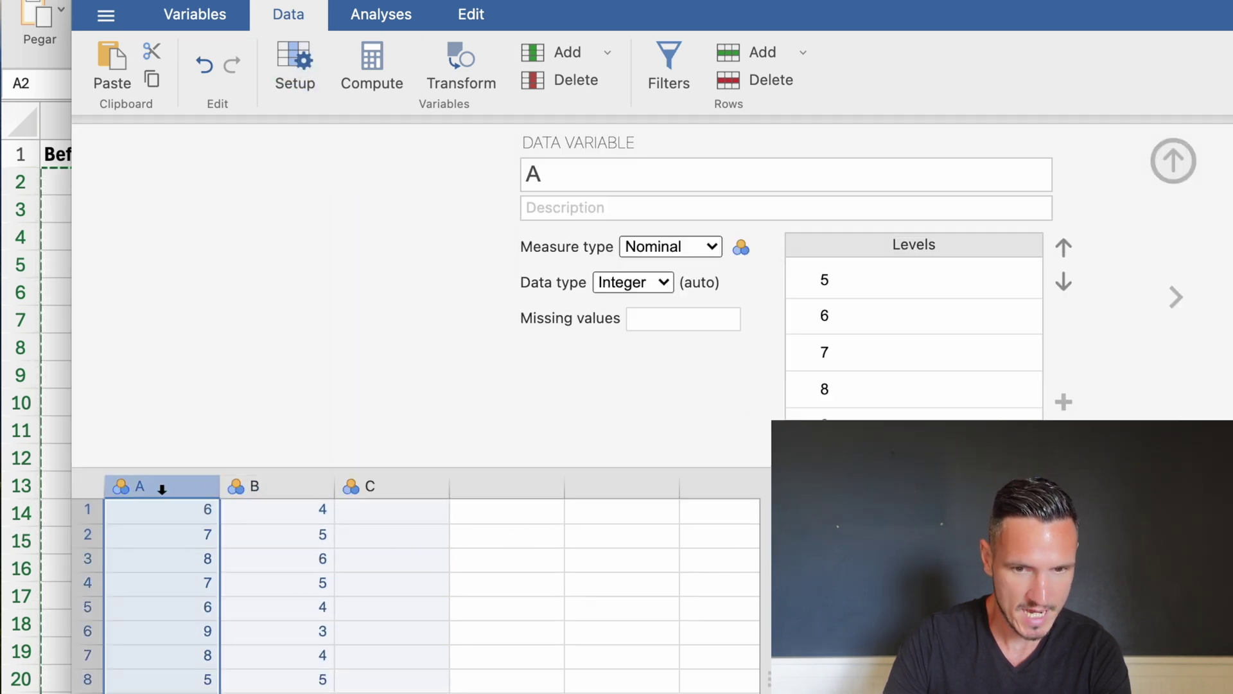
left_click(638, 180)
type("Before_")
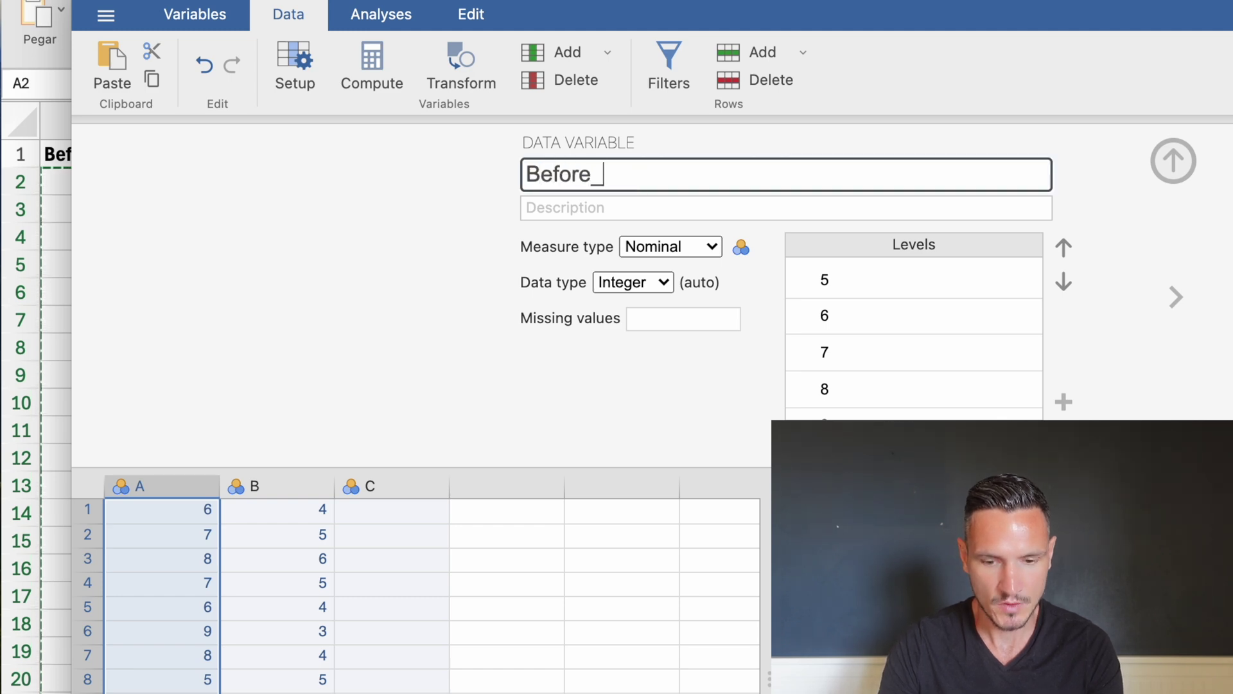
type("treatmeame")
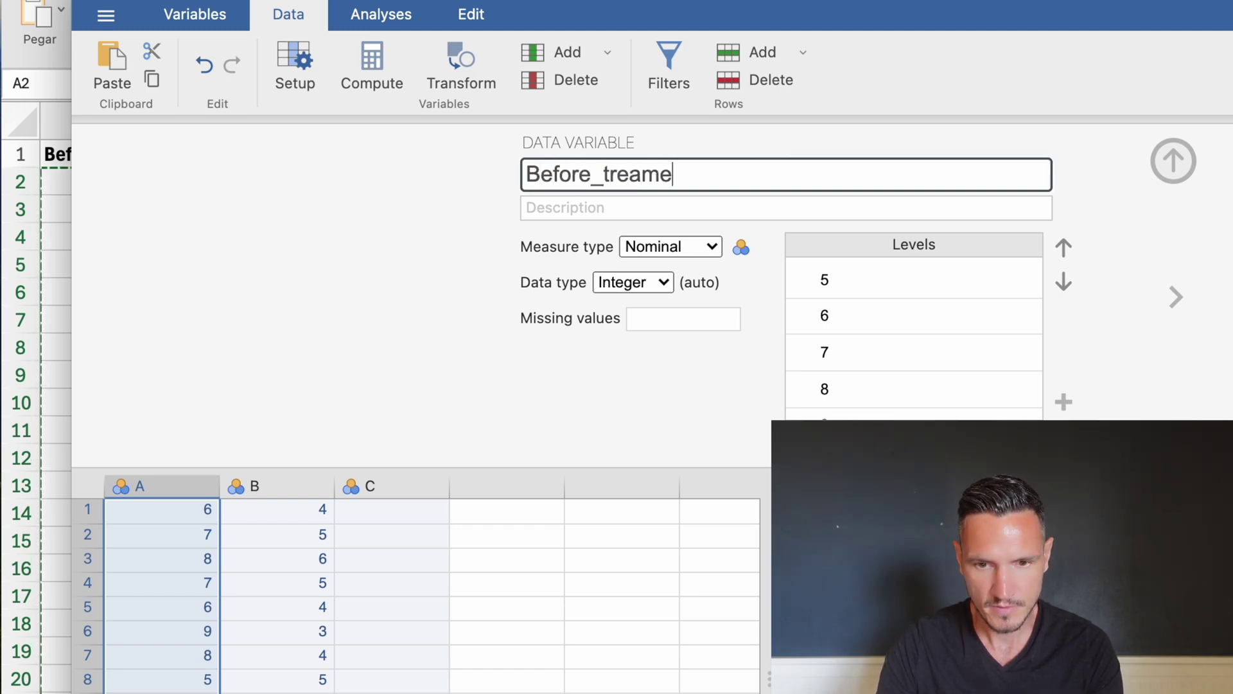
key("BackSpace")
key("BackSpace")
type("tment")
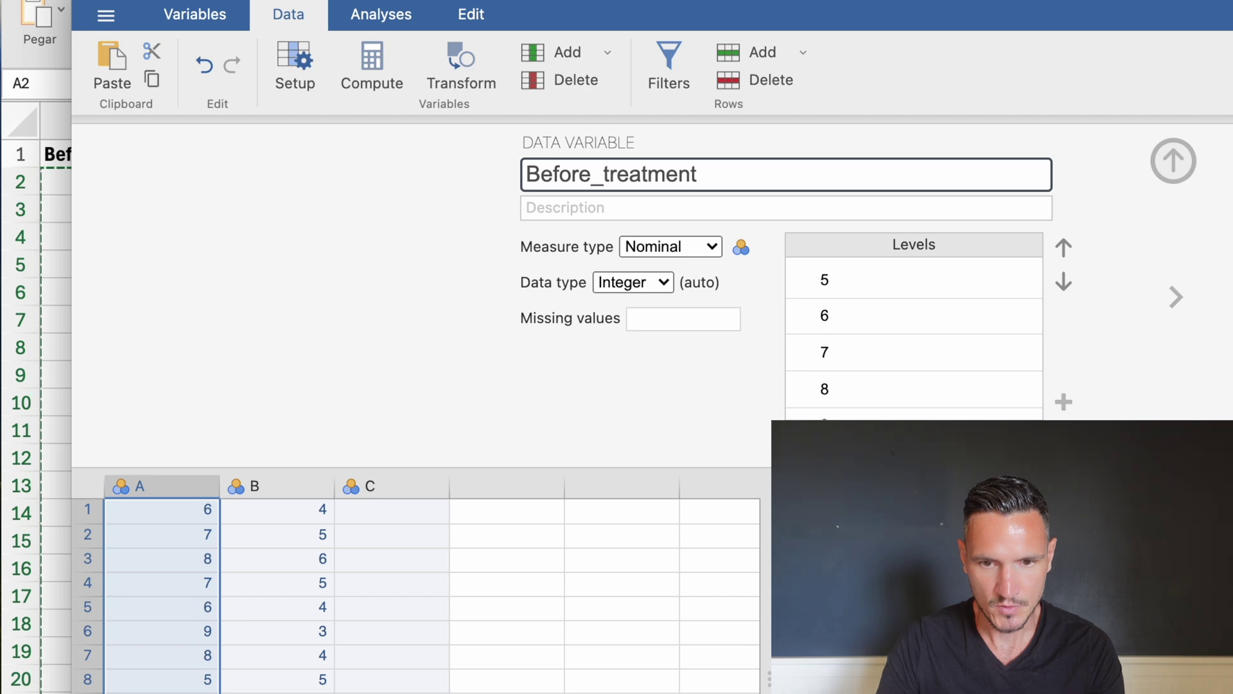
left_click(706, 252)
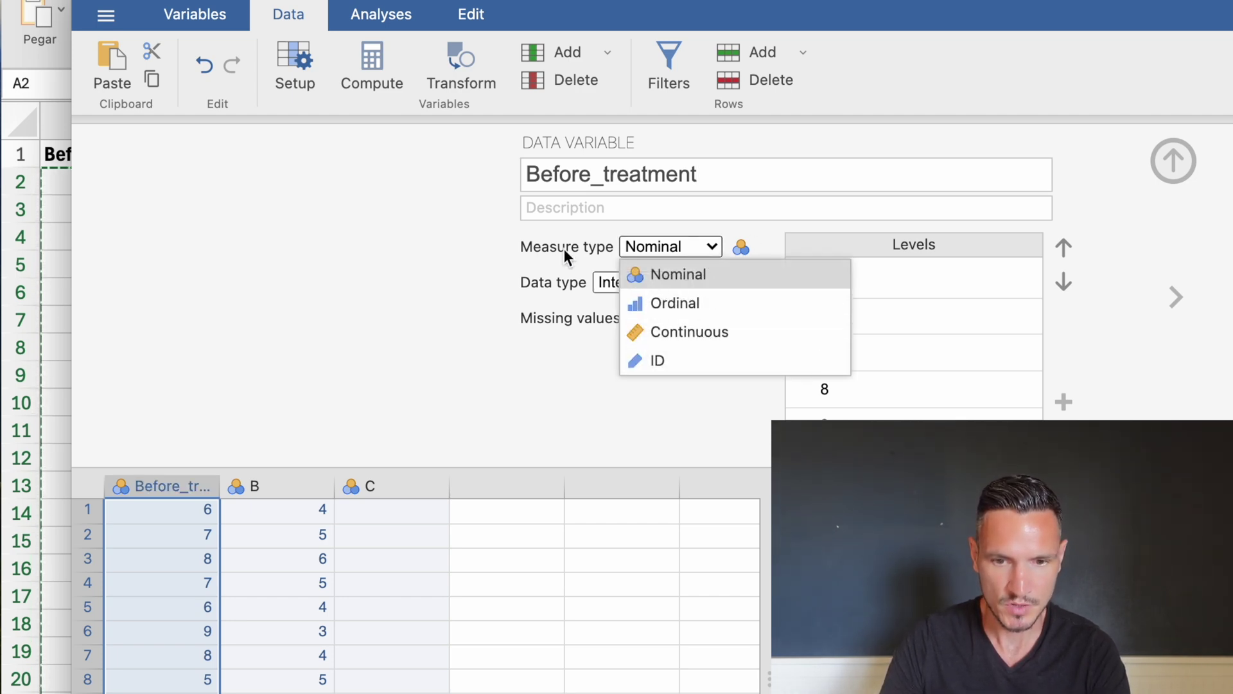
left_click(704, 343)
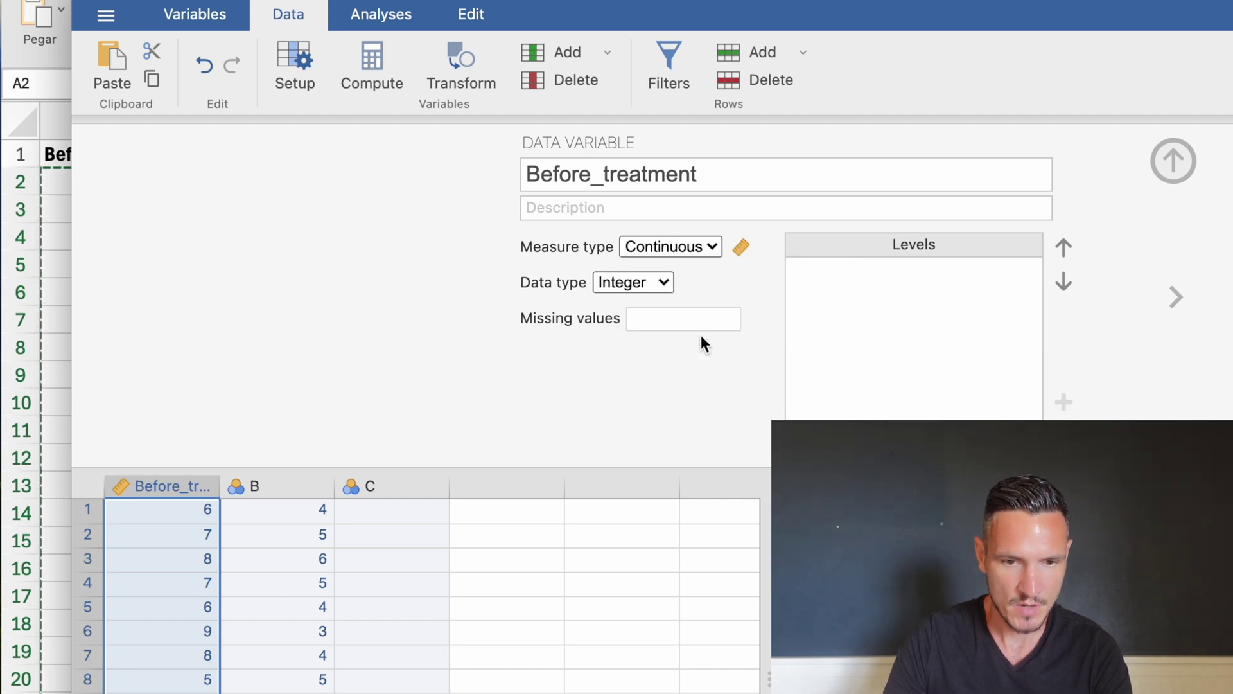
left_click(256, 488)
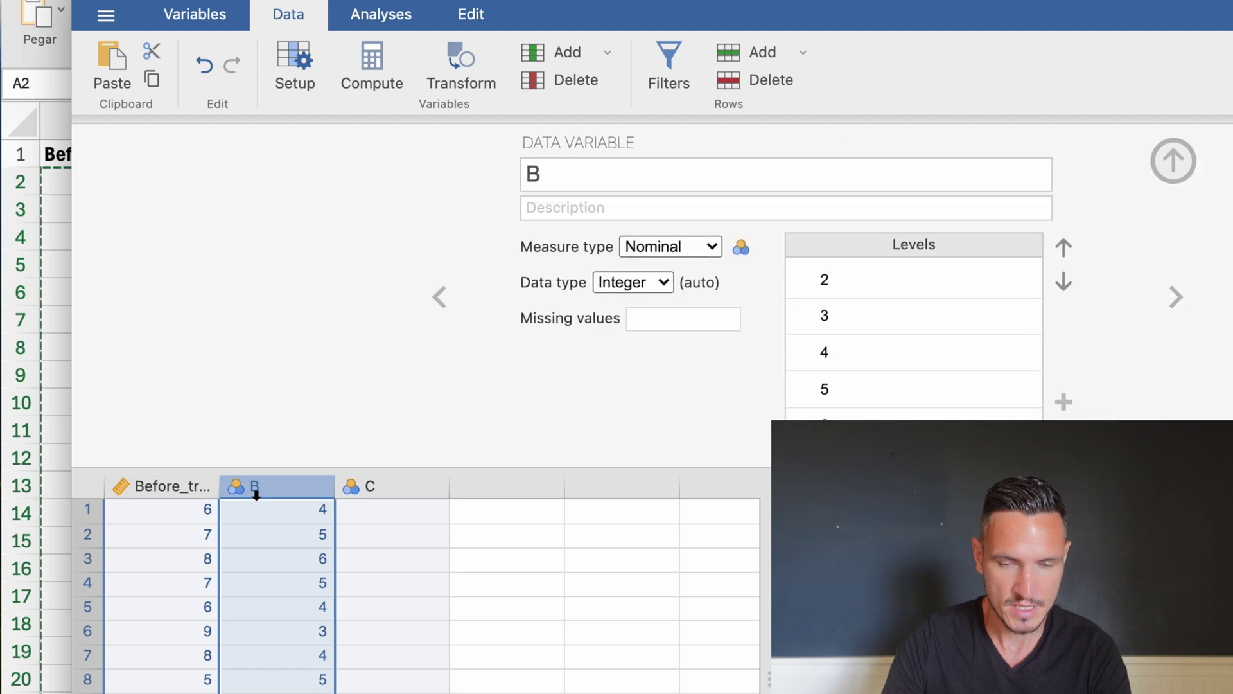
Rename column B to After_treatment as Continuous, then add a new computed variable.
left_click(564, 181)
type("AFte")
key("BackSpace")
key("BackSpace")
key("BackSpace")
type("fter")
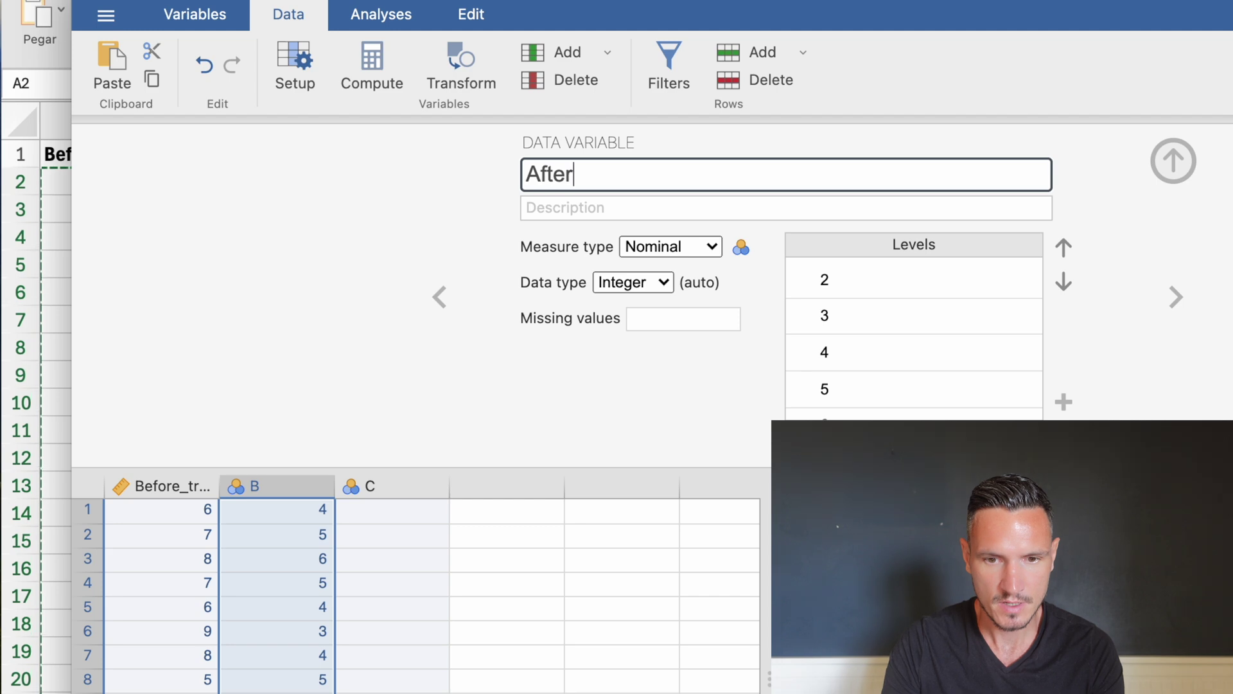
type("_treament")
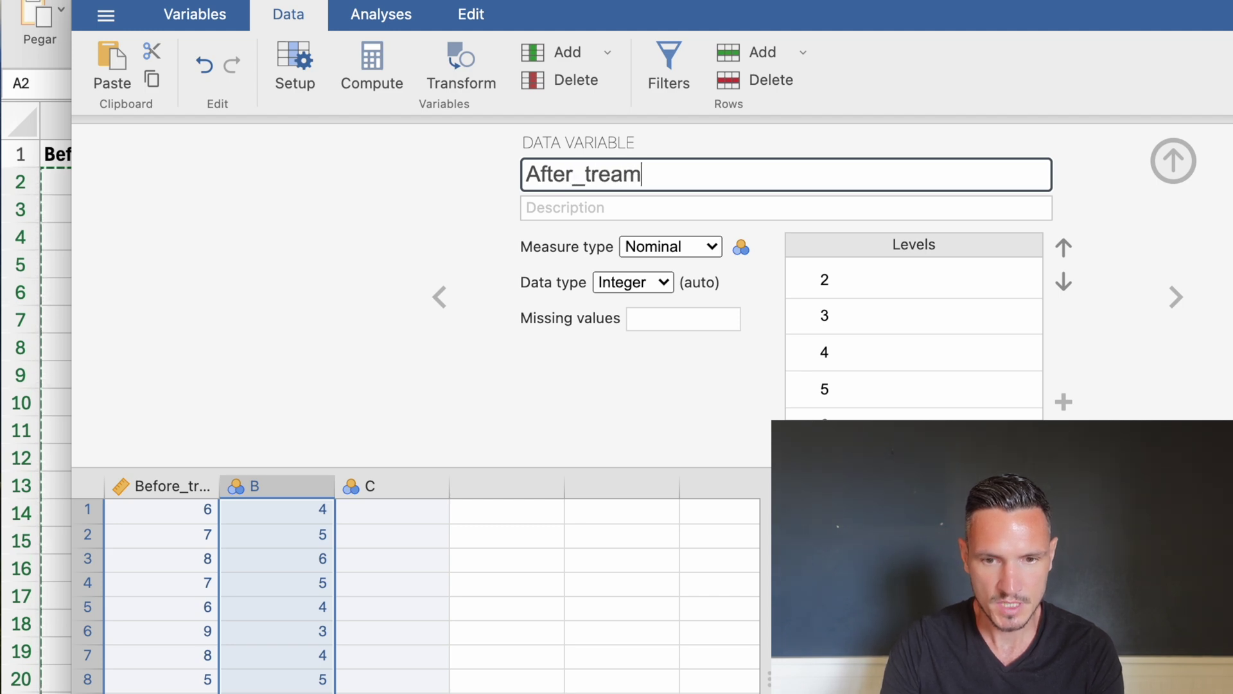
key("BackSpace")
key("BackSpace")
key("BackSpace")
key("BackSpace")
type("tment")
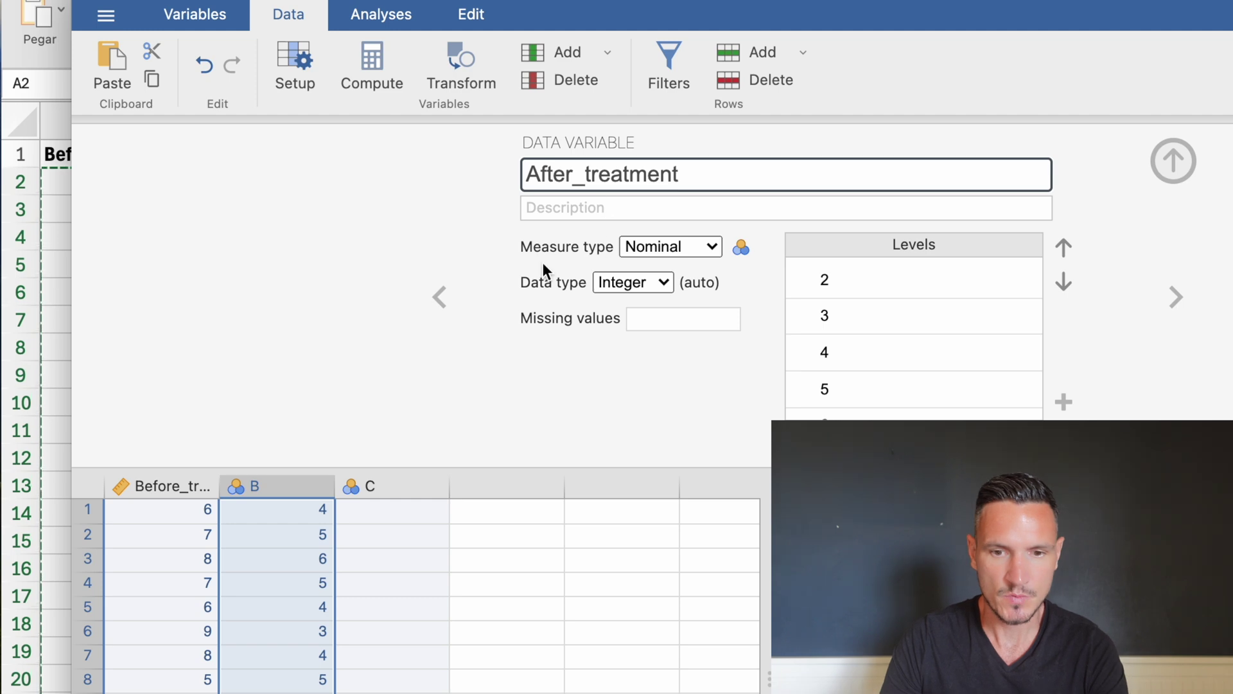
left_click(706, 249)
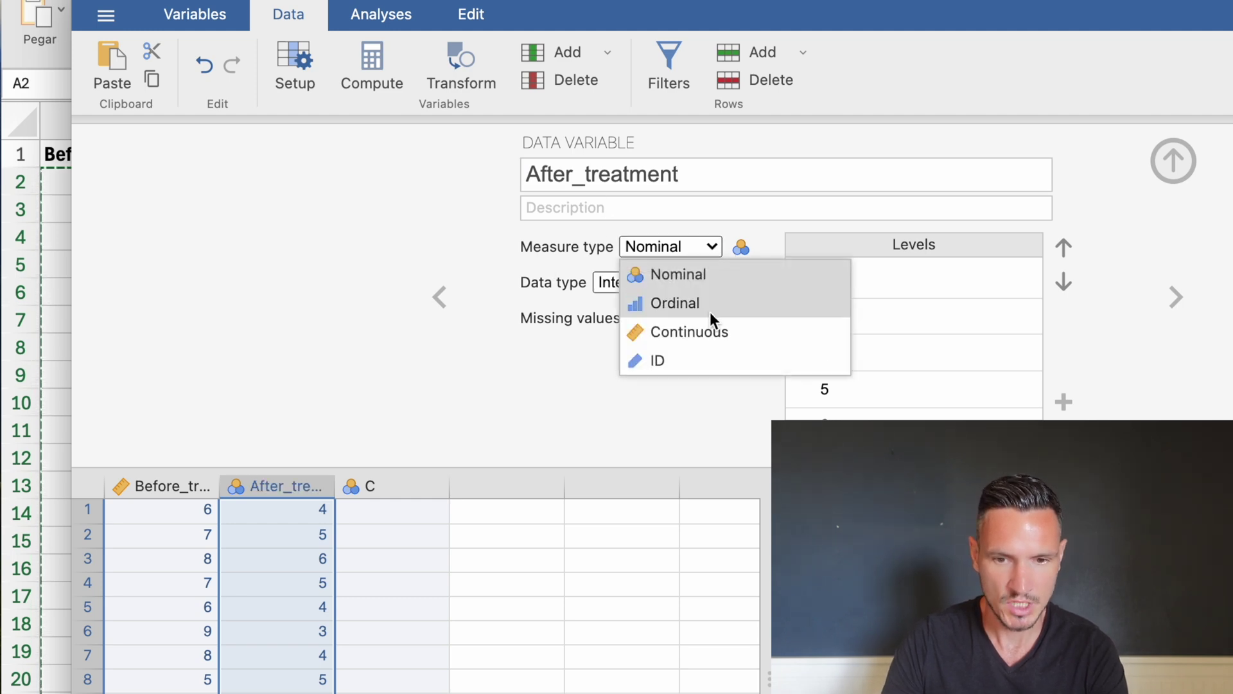
left_click(710, 331)
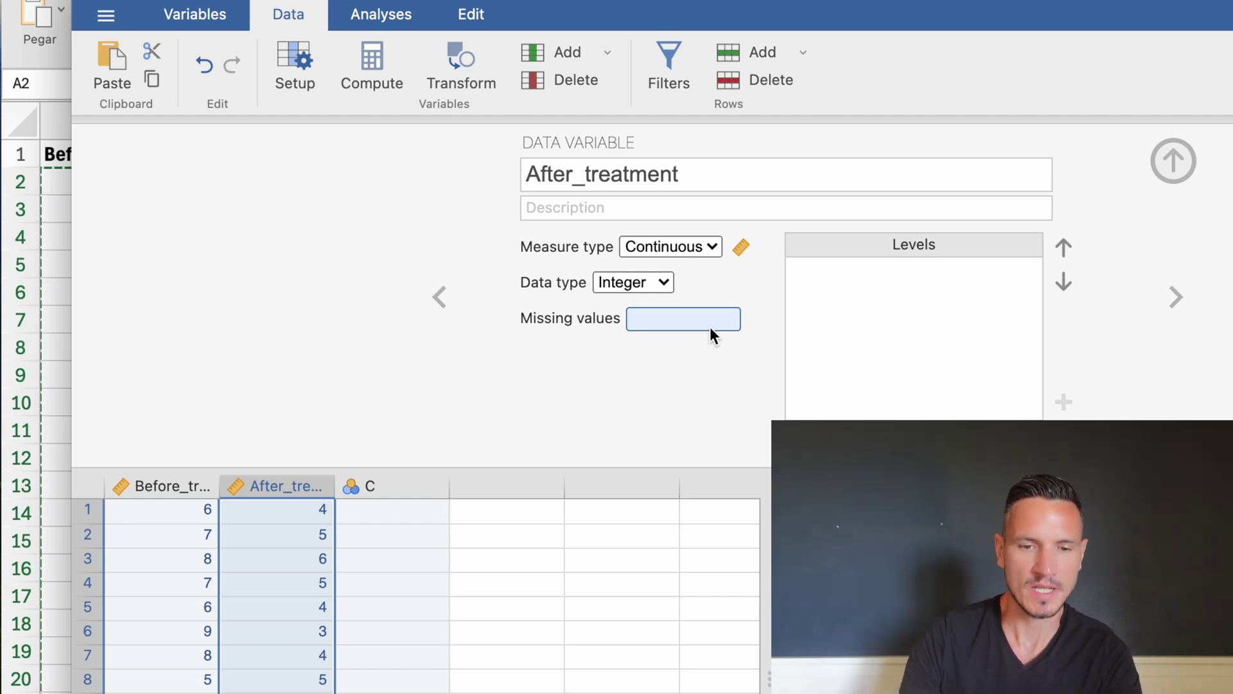
left_click(381, 77)
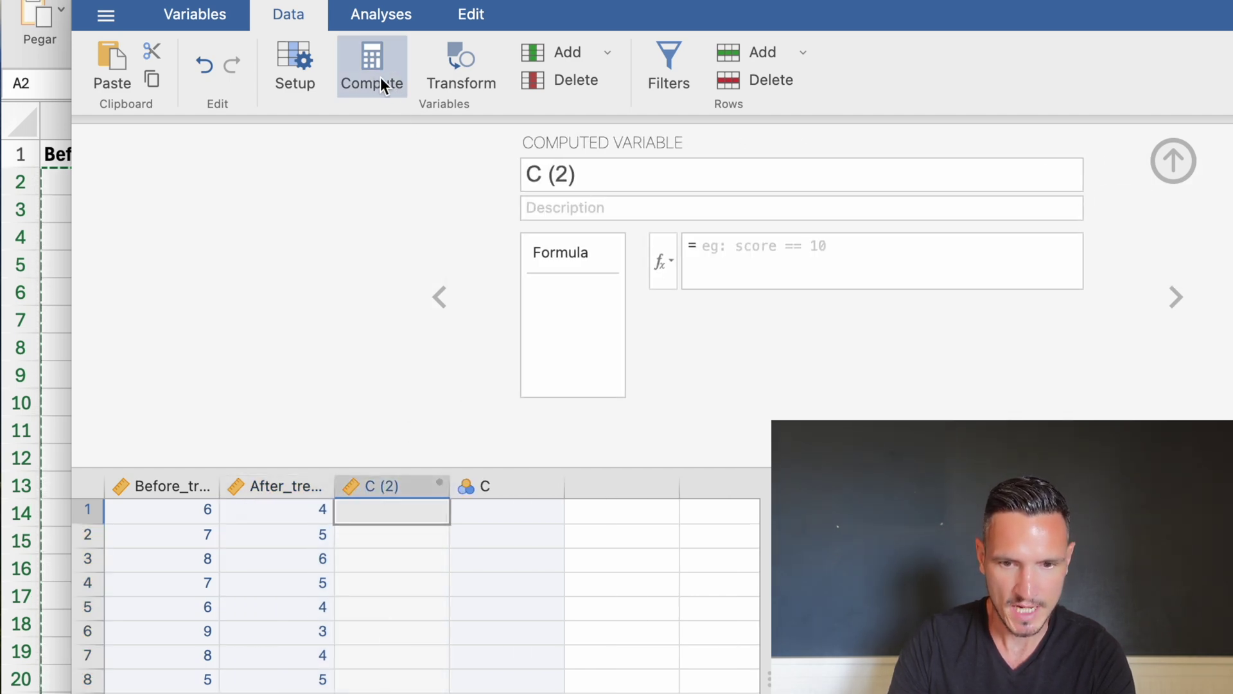
Name the computed variable Difference with the formula Before_treatment-After_treatment.
left_click(602, 181)
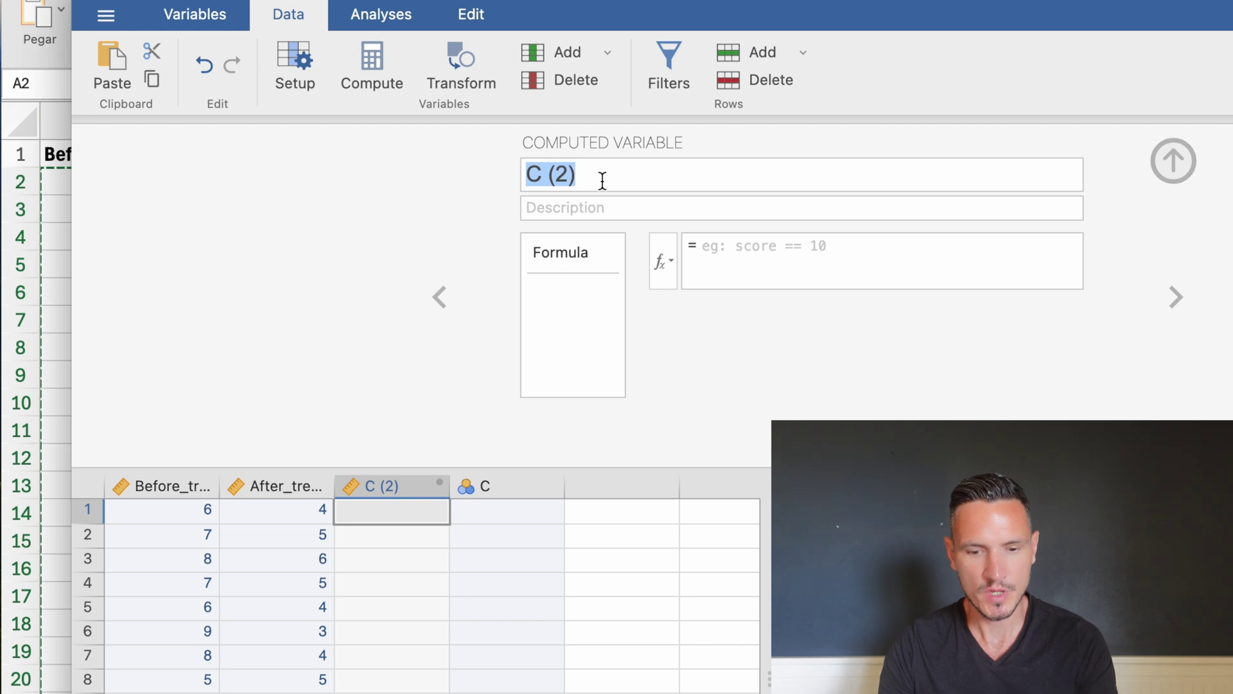
type("Differen")
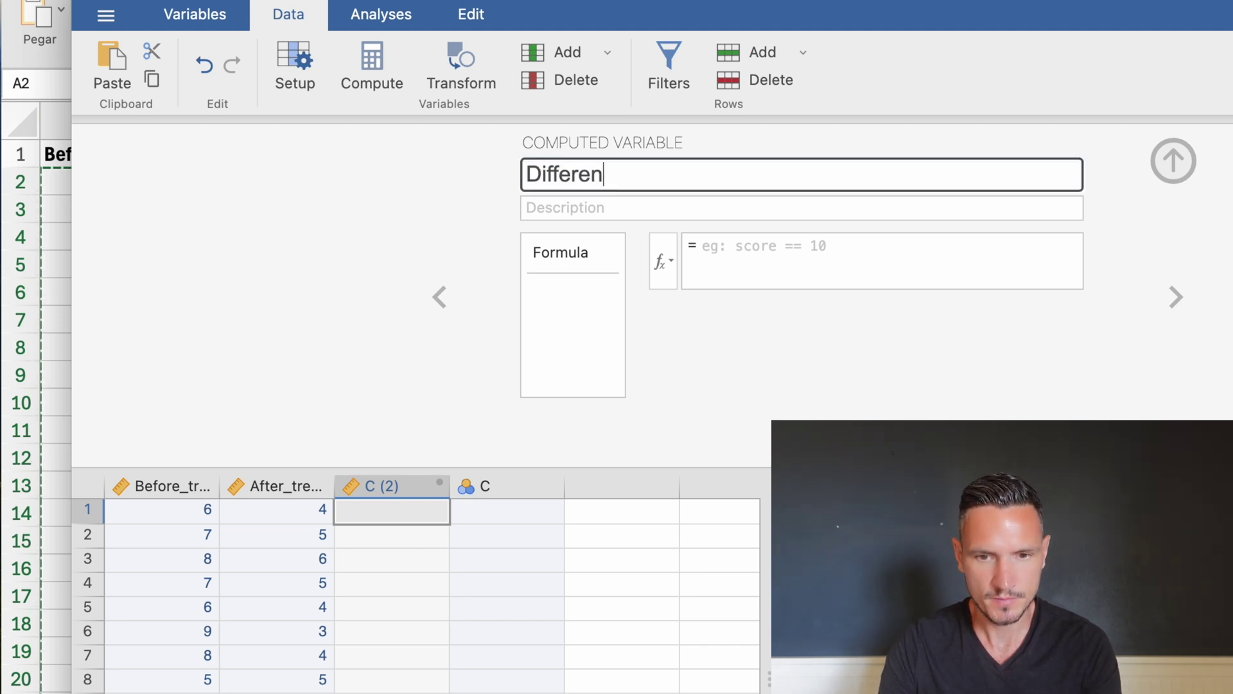
type("ce")
key("Return")
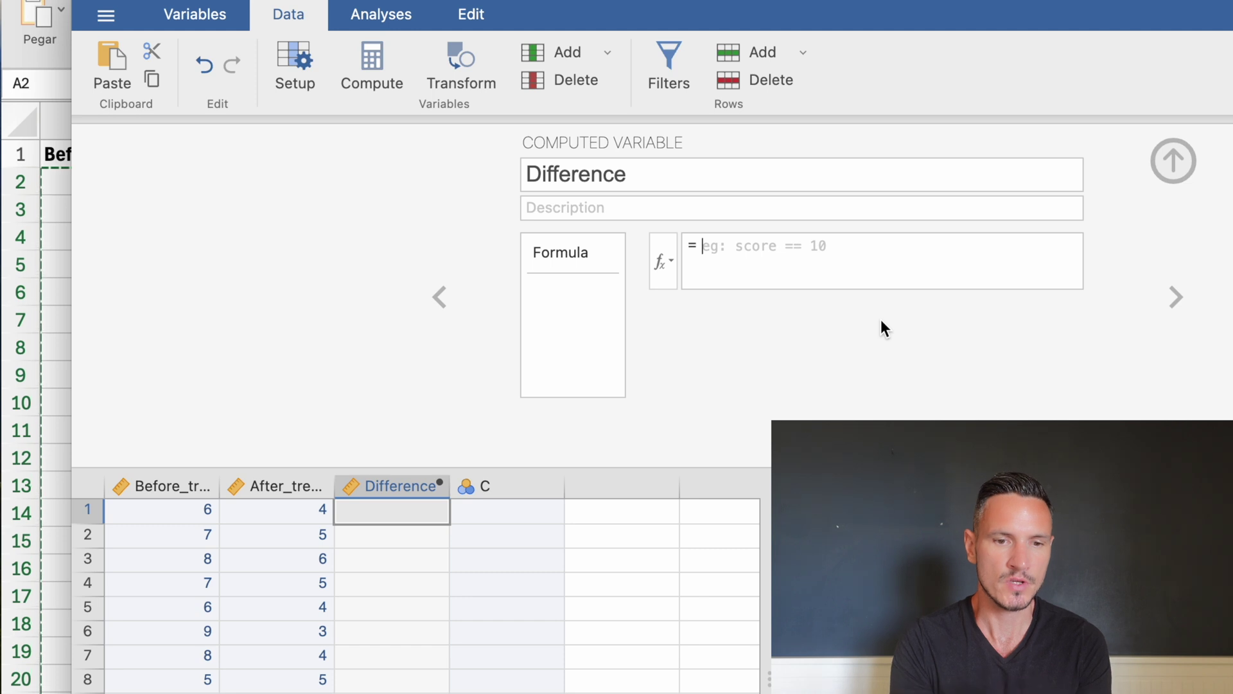
left_click(881, 273)
type("Before")
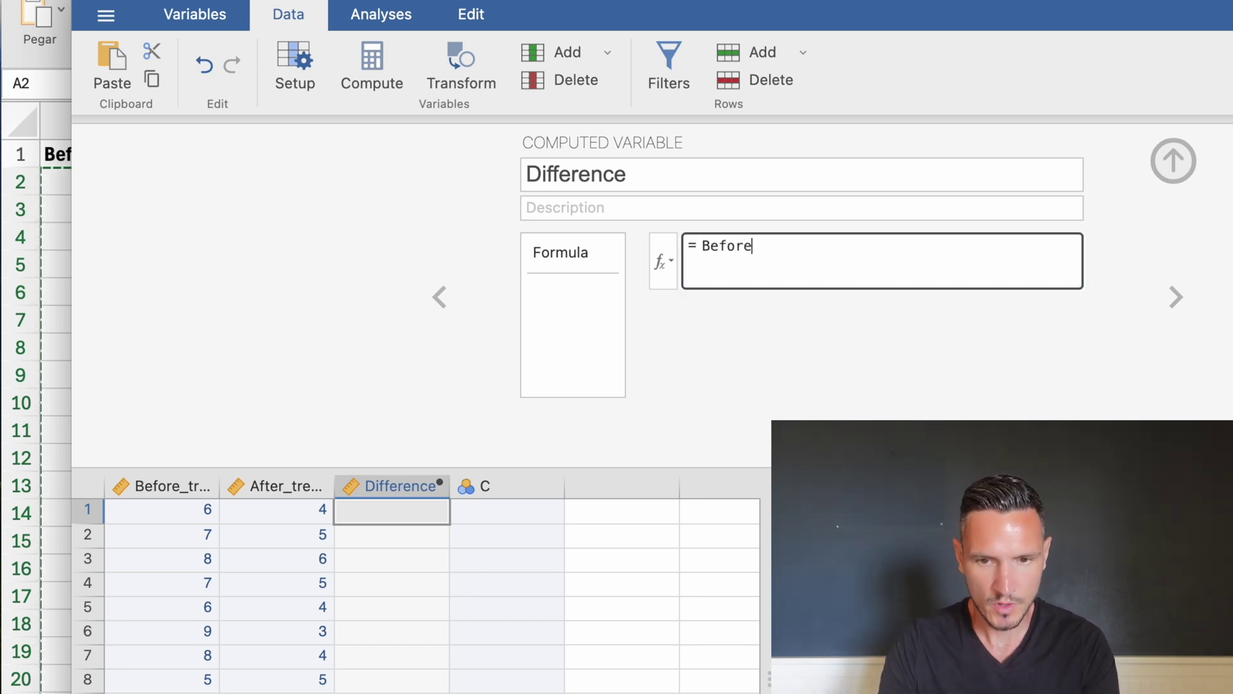
type(":_trea")
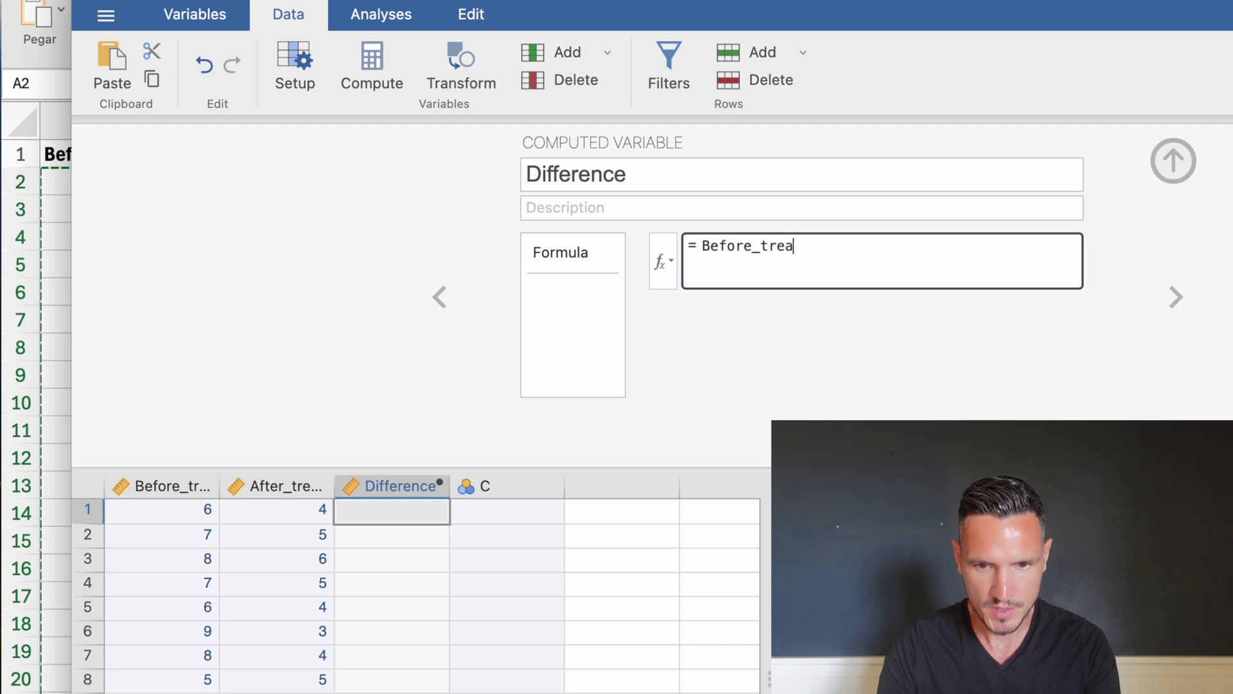
type("tmnte")
key("BackSpace")
key("BackSpace")
key("BackSpace")
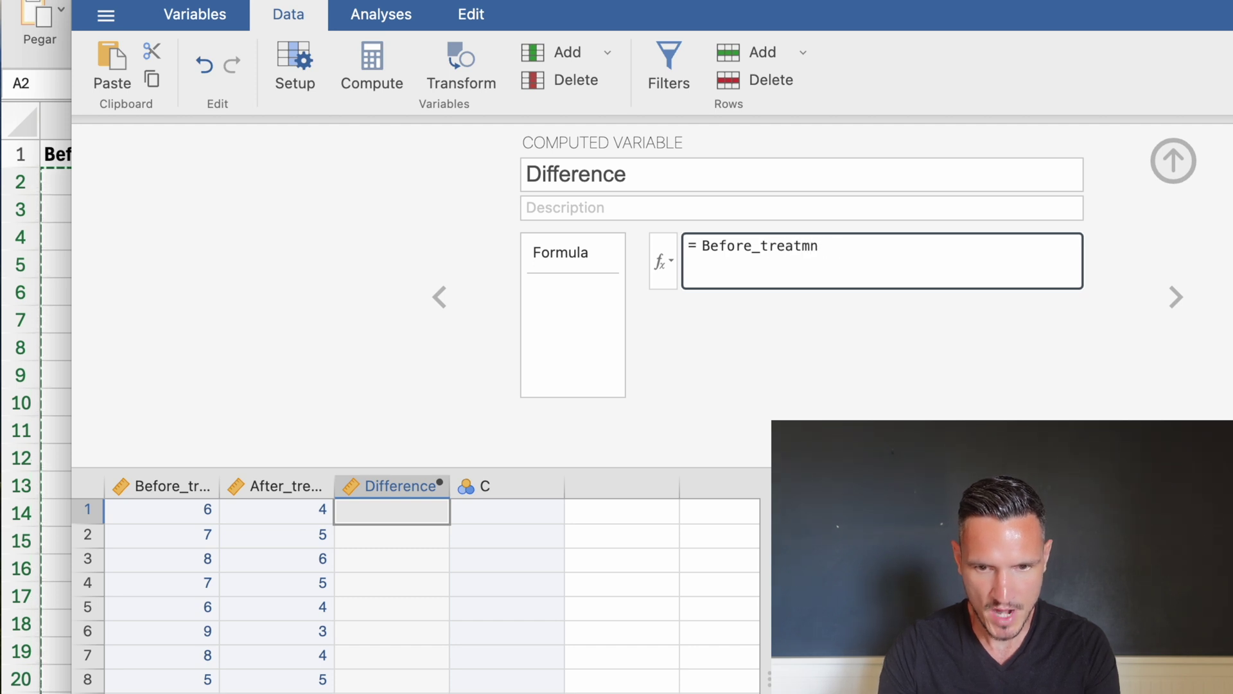
type("ent-After_treatme")
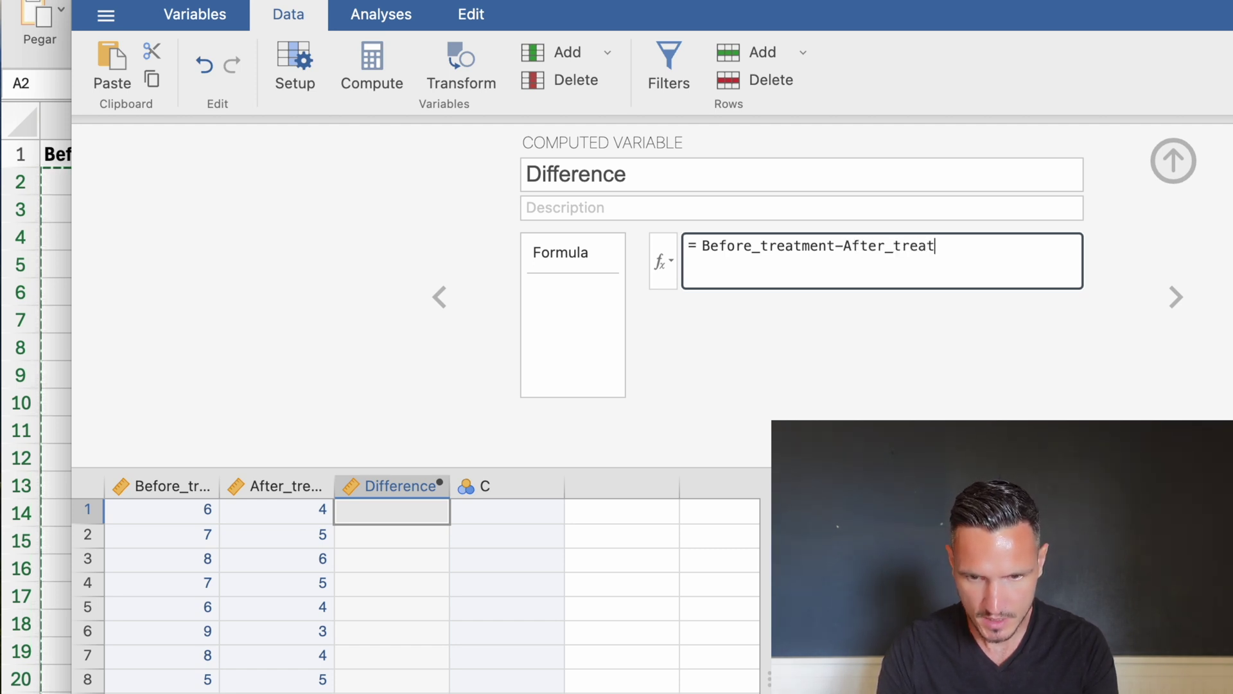
type("nt")
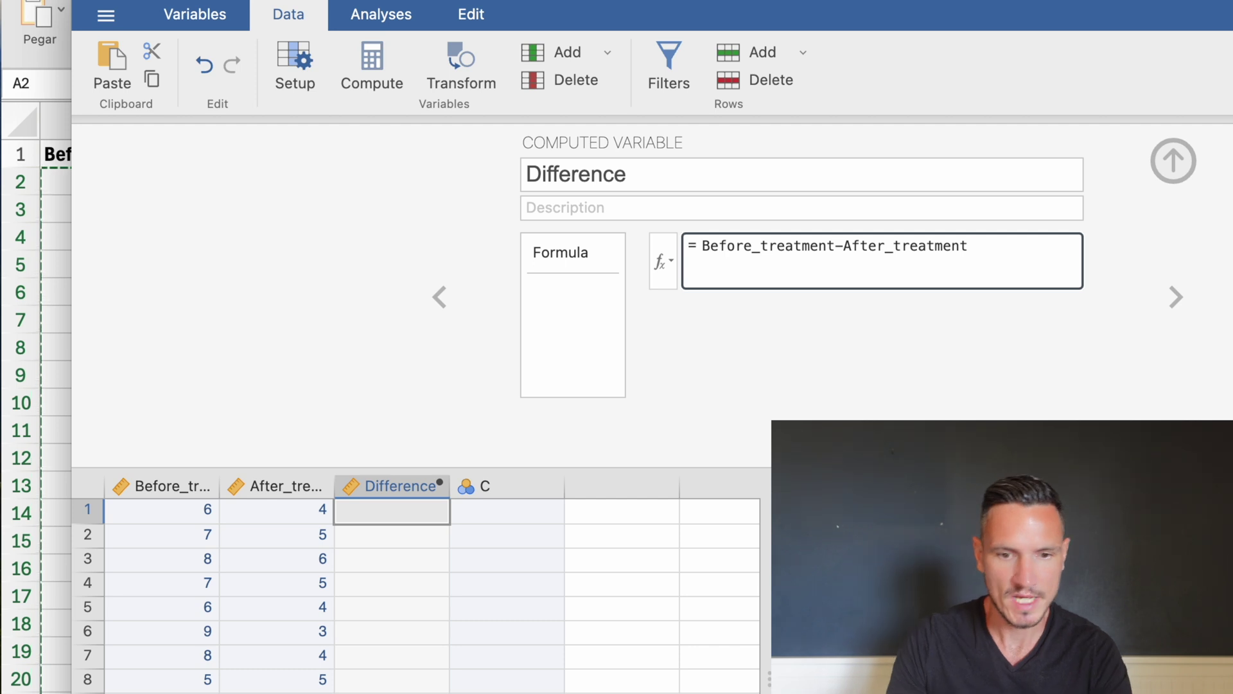
key("Return")
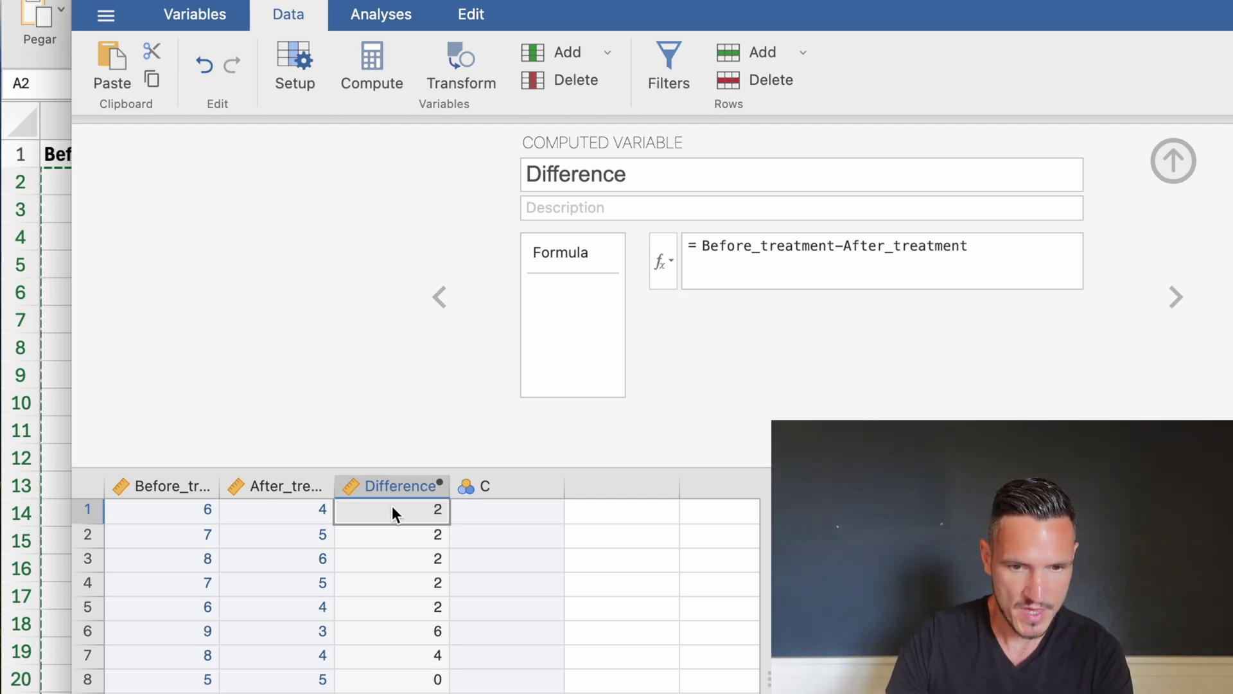
scroll(392, 507, "down", 5)
scroll(391, 506, "up", 5)
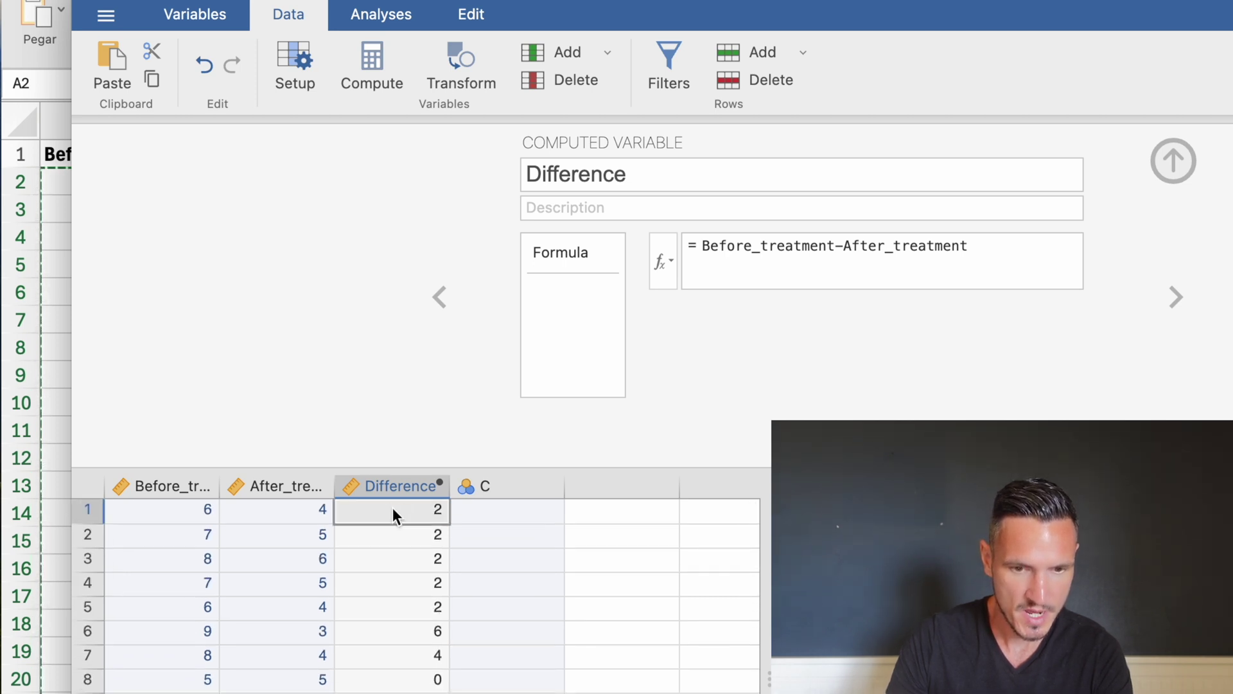
key("Down")
key("Up")
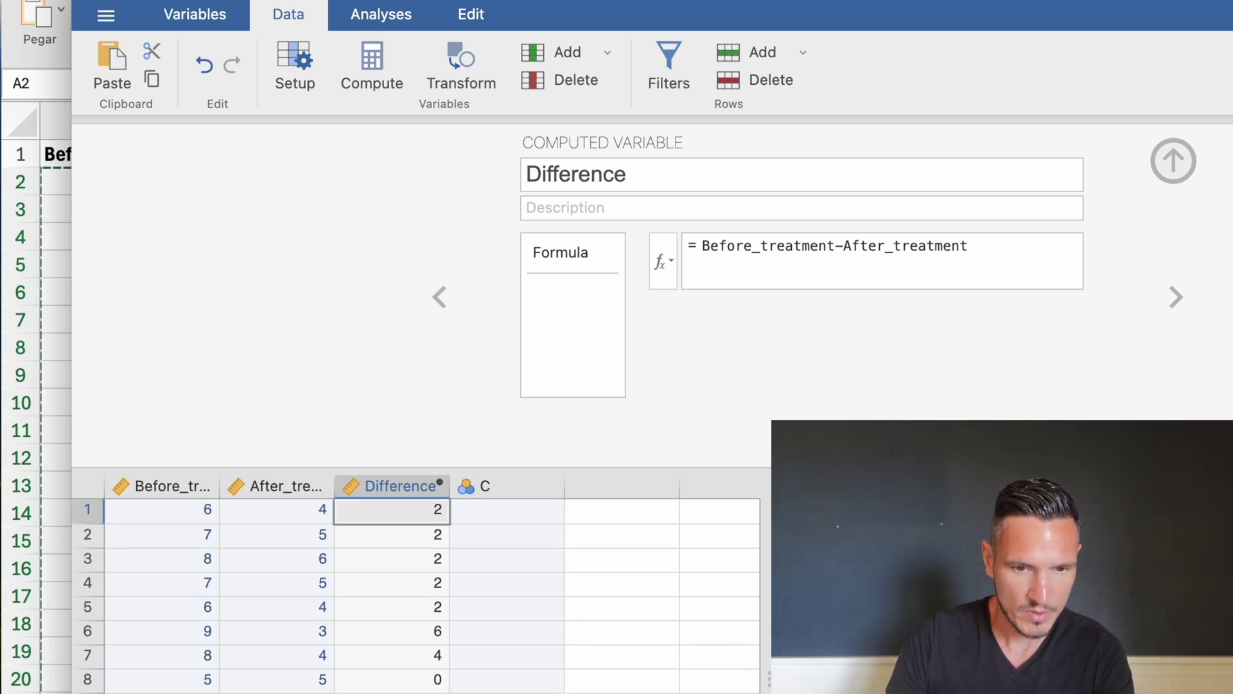
key("Left")
key("Left")
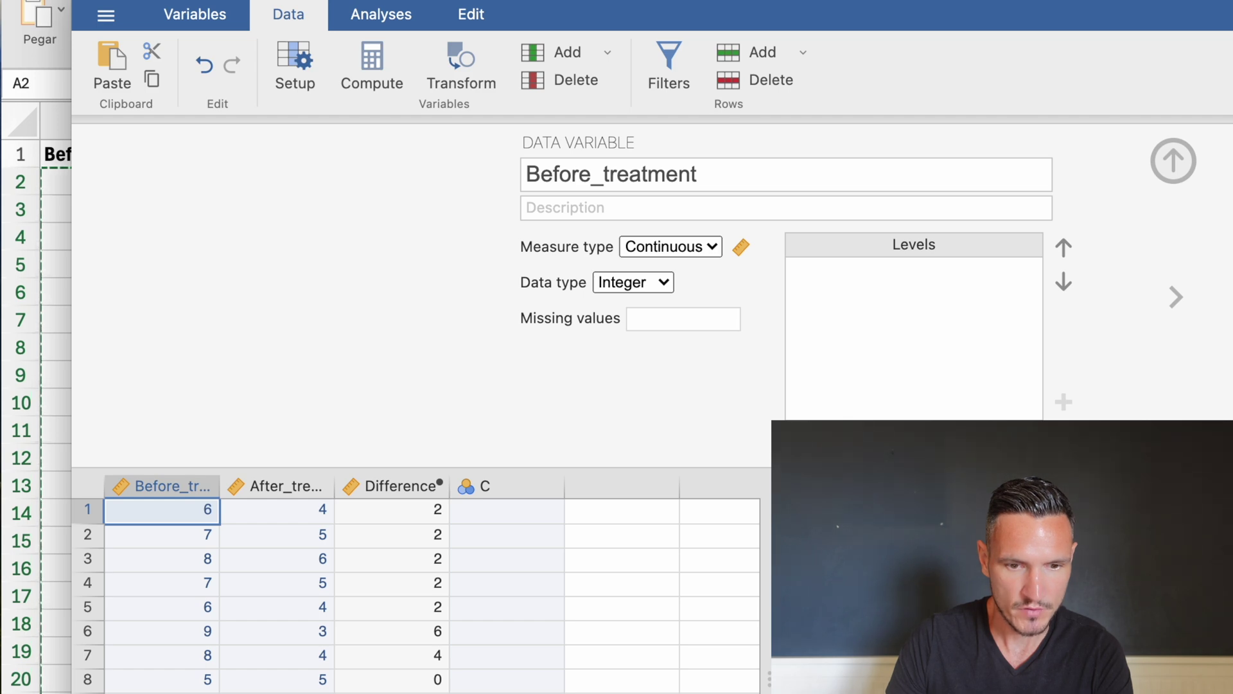
key("Right")
key("Left")
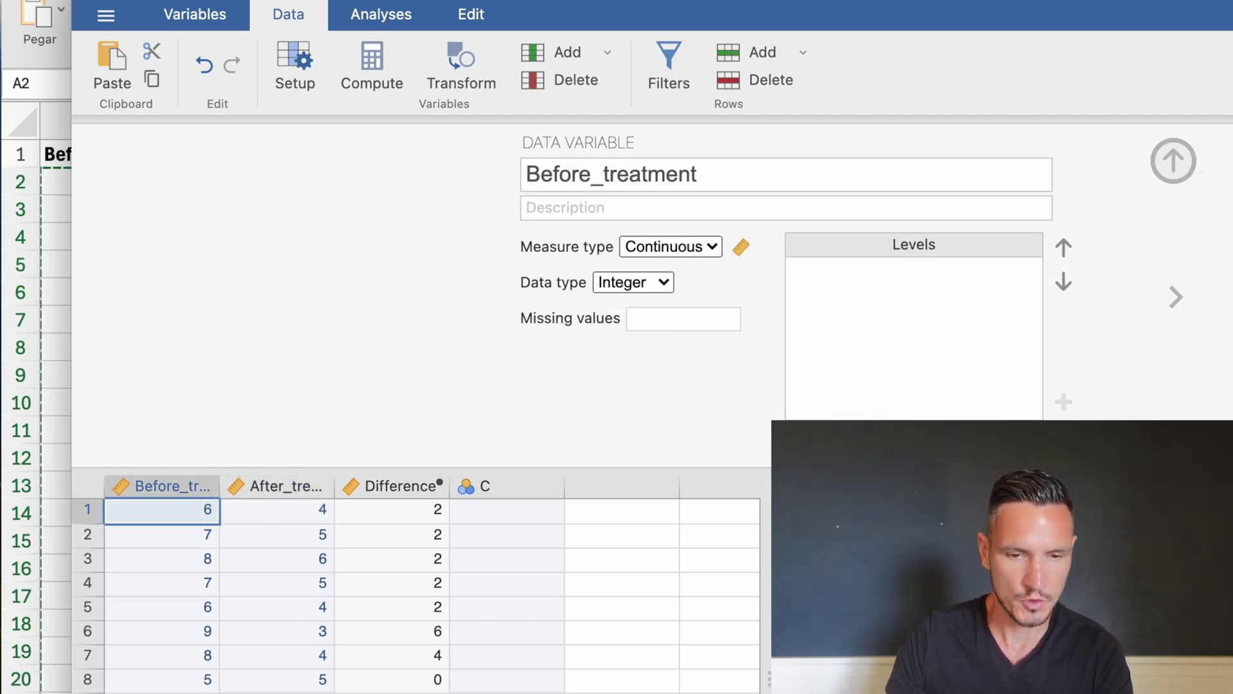
key("Right")
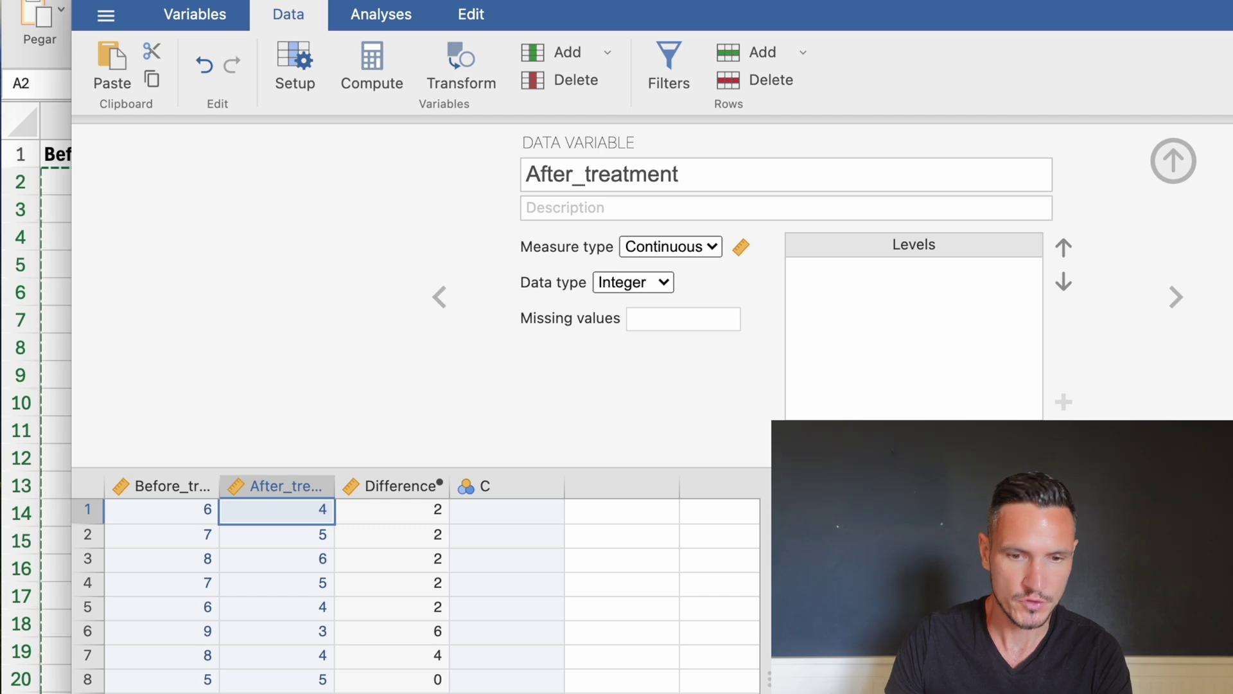
key("Right")
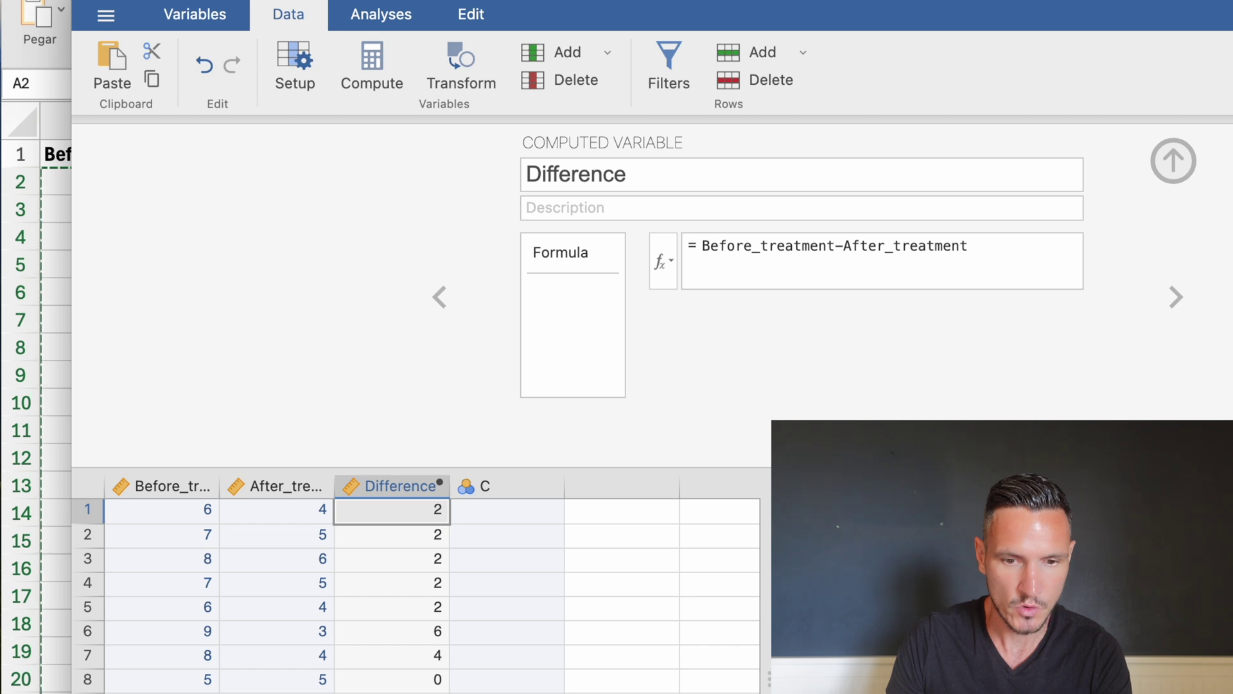
scroll(425, 652, "down", 5)
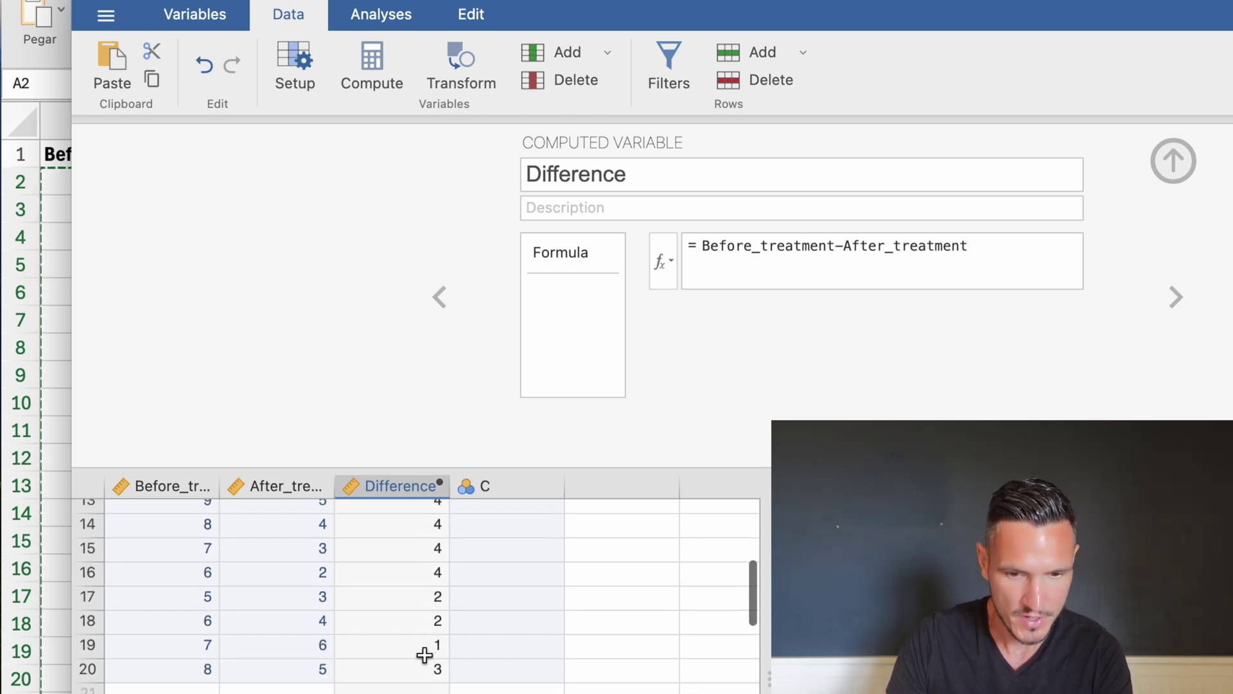
scroll(425, 655, "up", 5)
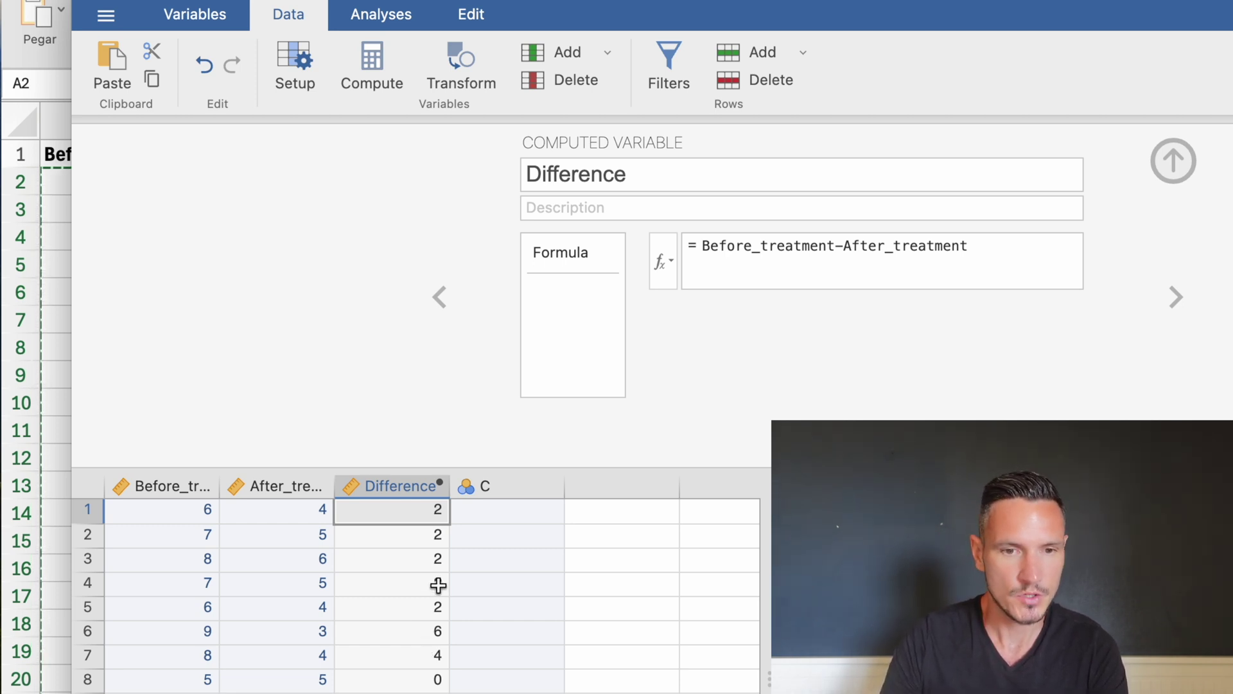
Run Descriptives on the Difference variable with a Shapiro-Wilk normality test ticked.
left_click(380, 10)
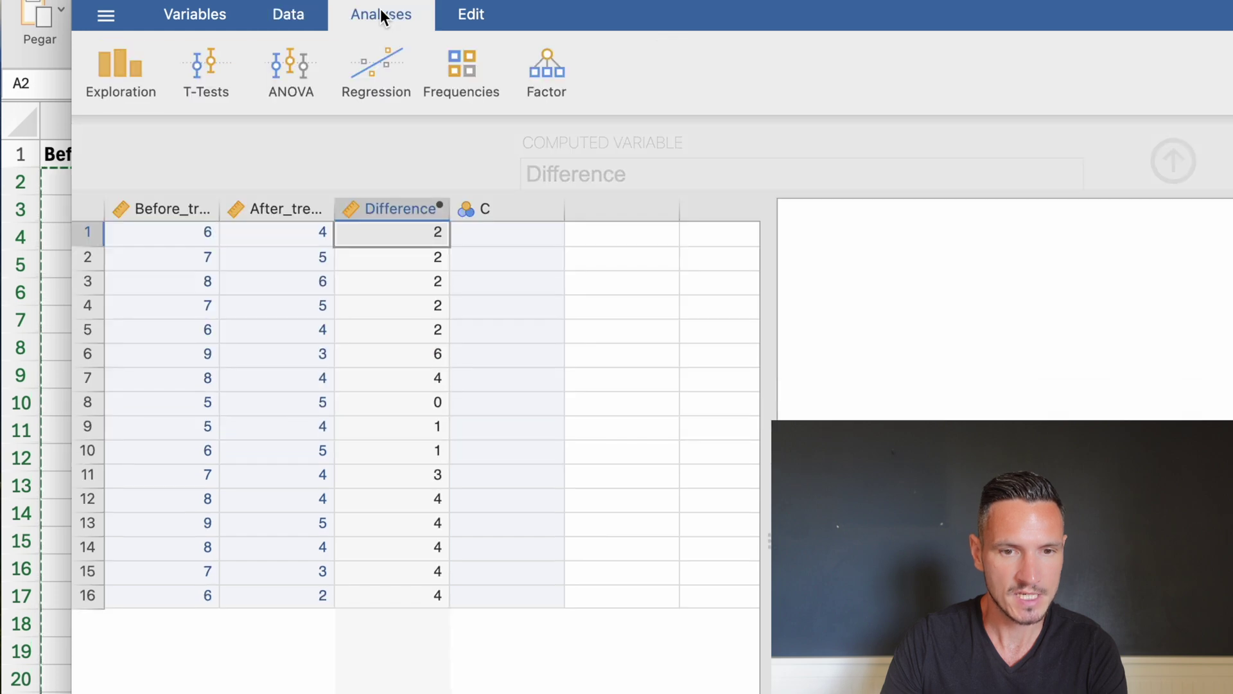
left_click(129, 72)
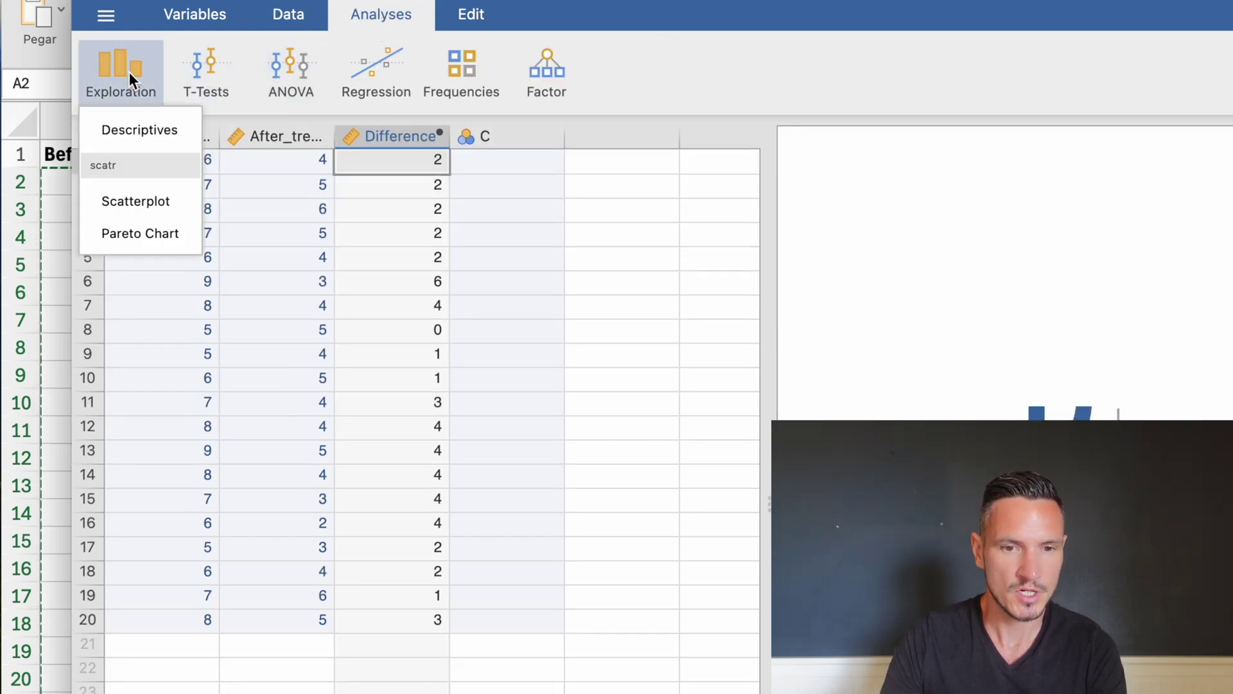
left_click(129, 126)
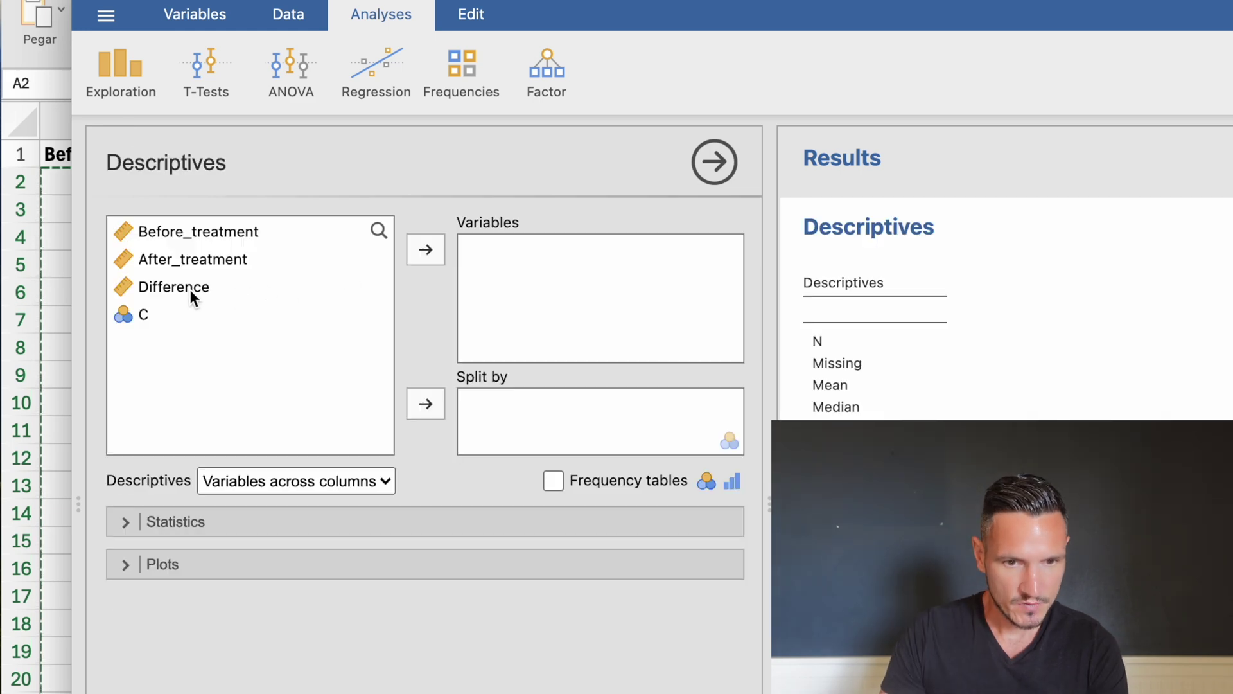
left_click(190, 290)
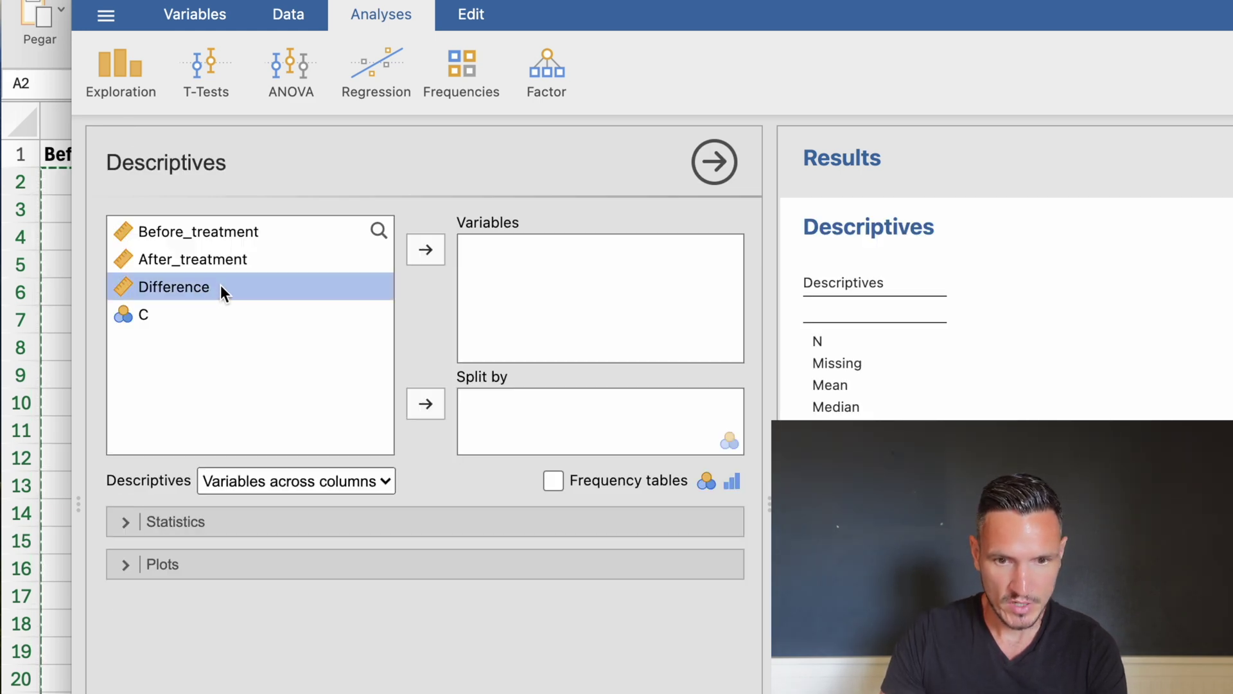
left_click(426, 250)
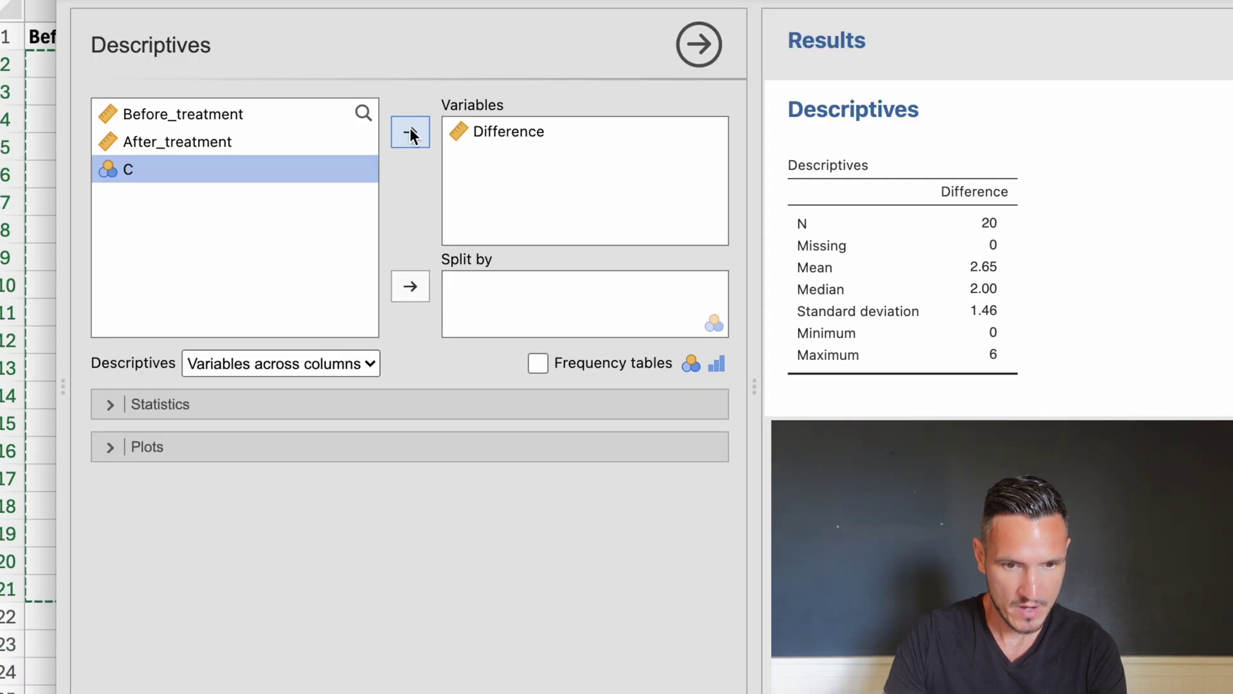
left_click(201, 404)
scroll(571, 327, "down", 3)
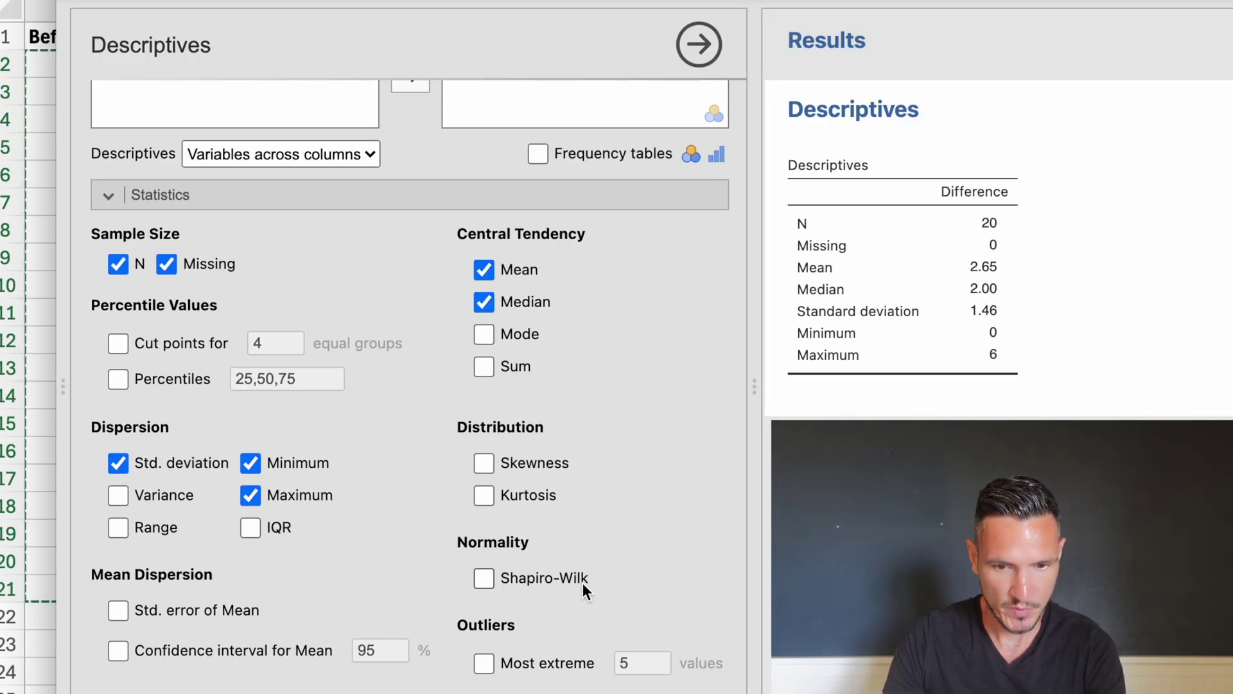
left_click(483, 578)
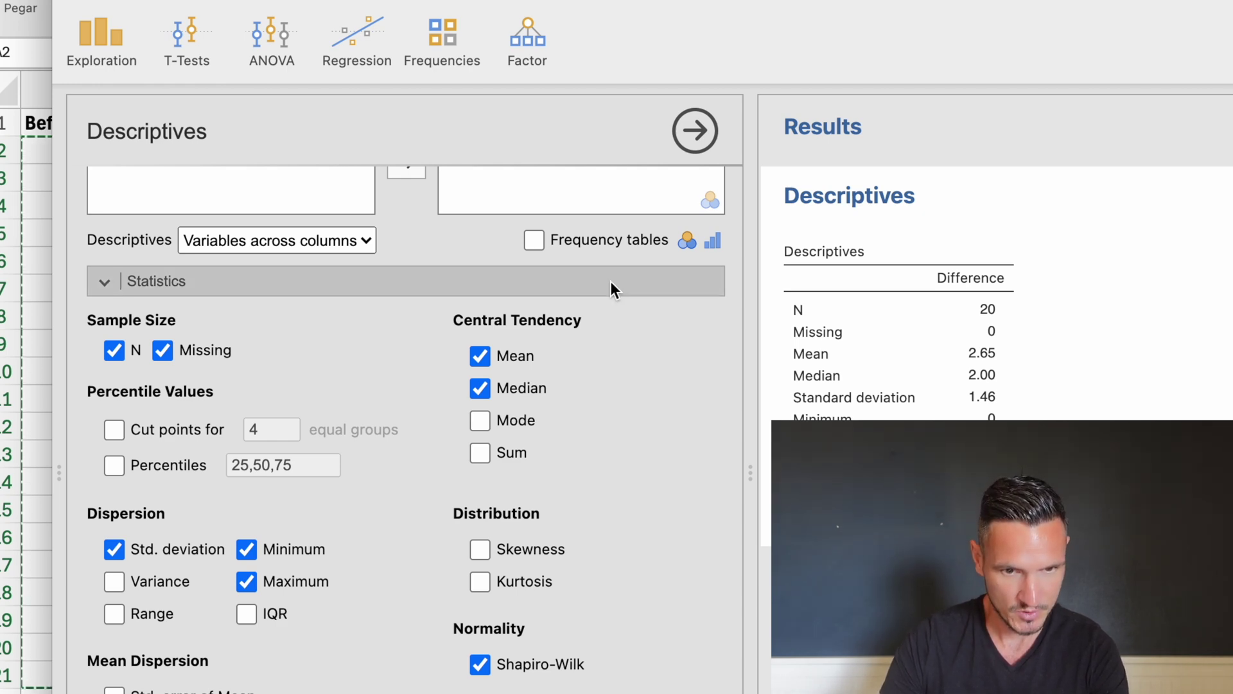
left_click(191, 54)
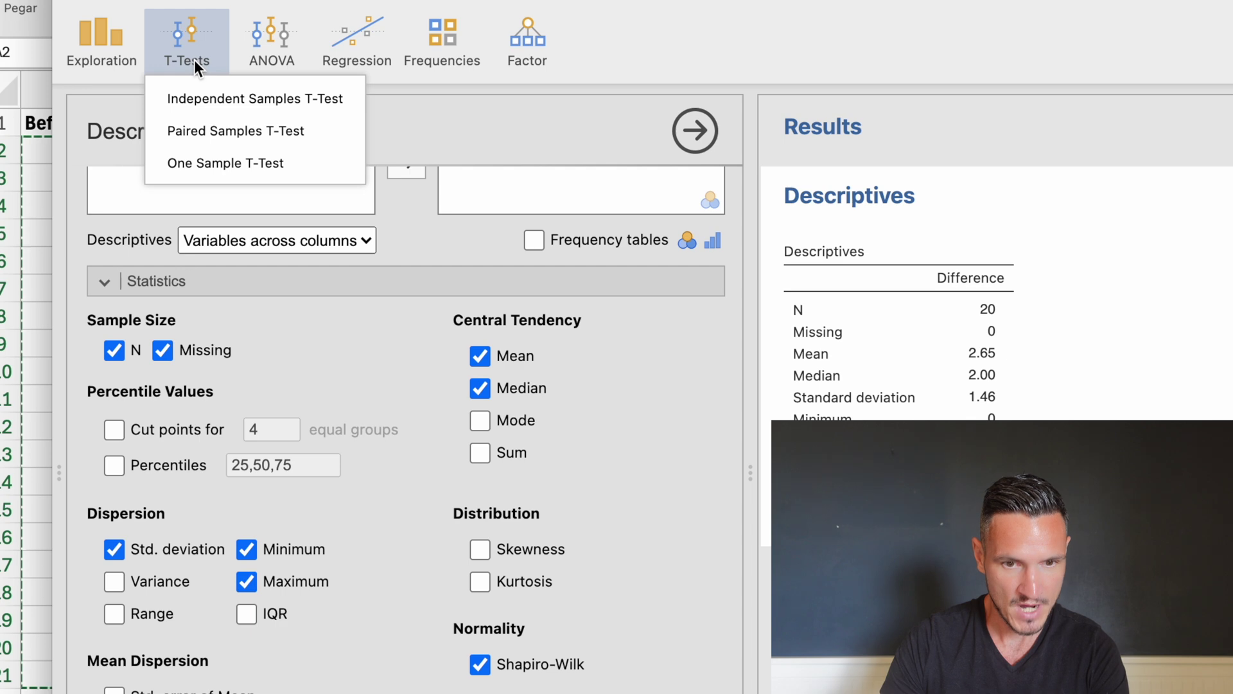
Pair Before_treatment with After_treatment in a Paired Samples T-Test, ticking Effect size and Descriptives.
left_click(213, 130)
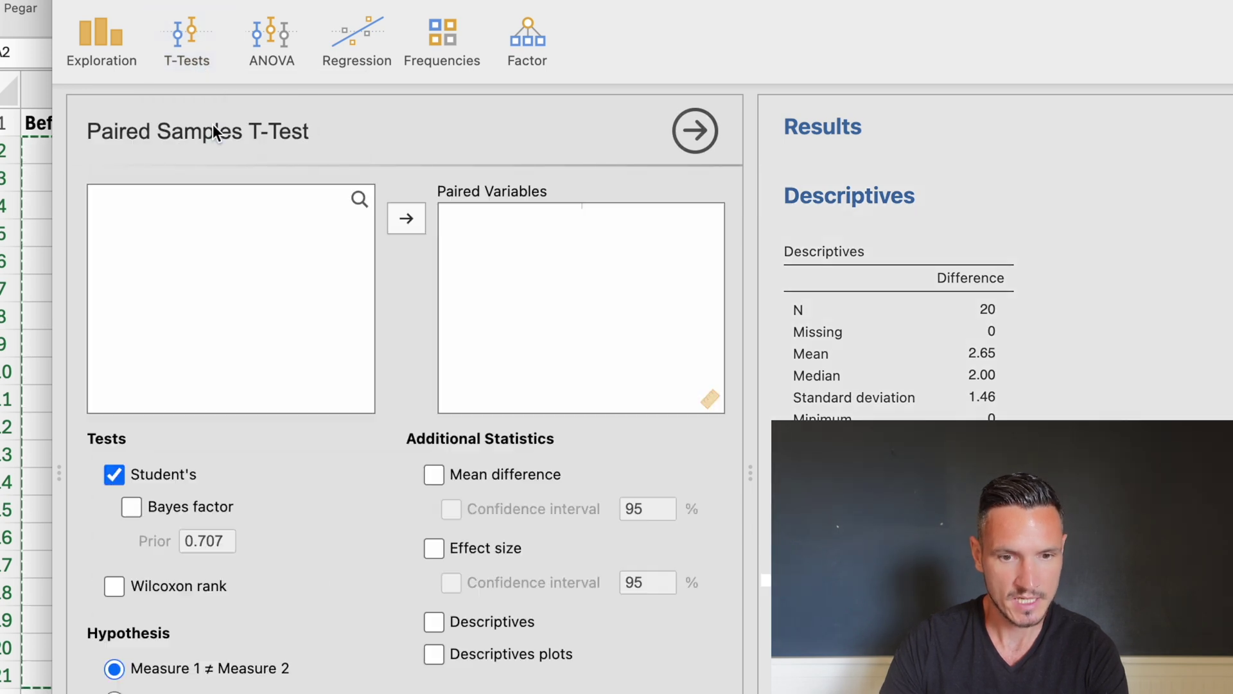
left_click(247, 199)
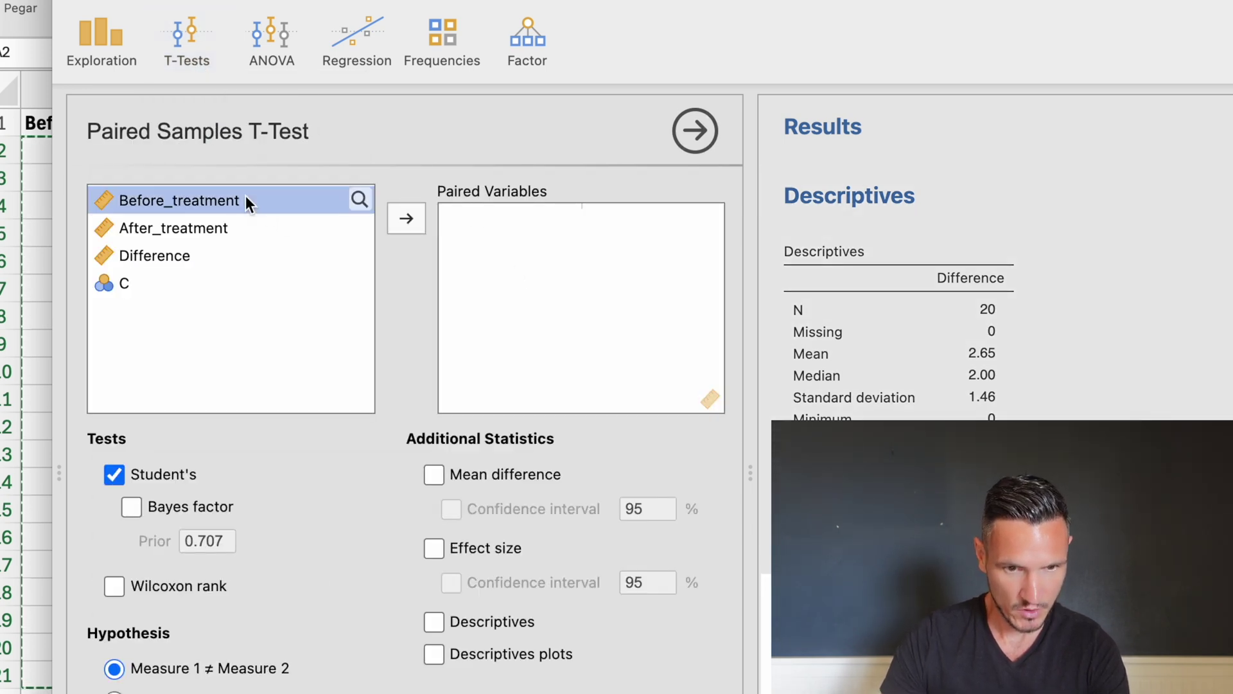
left_click(394, 222)
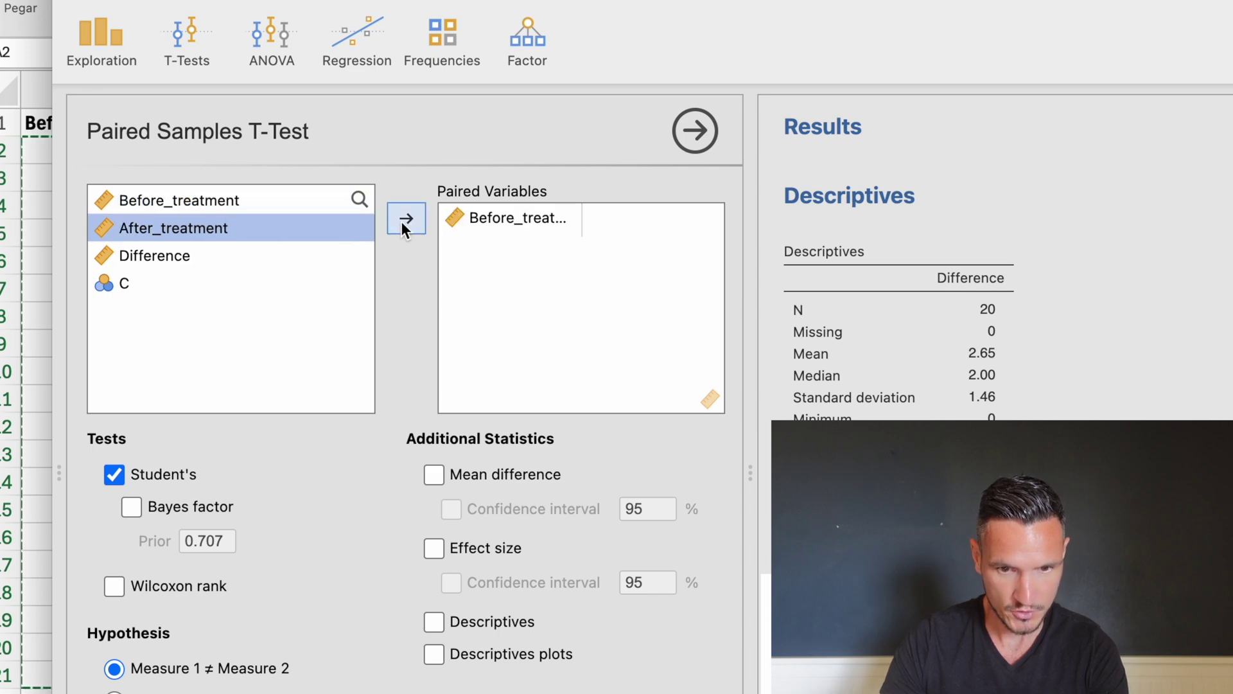
left_click(401, 221)
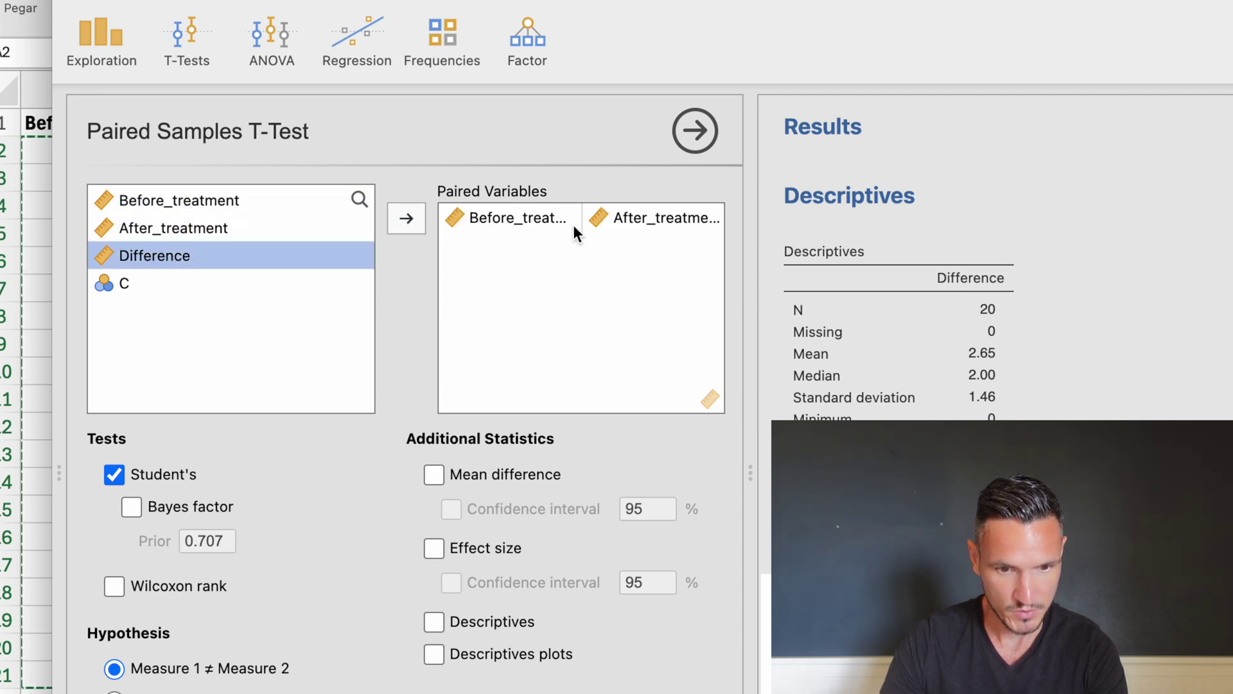
scroll(575, 233, "down", 2)
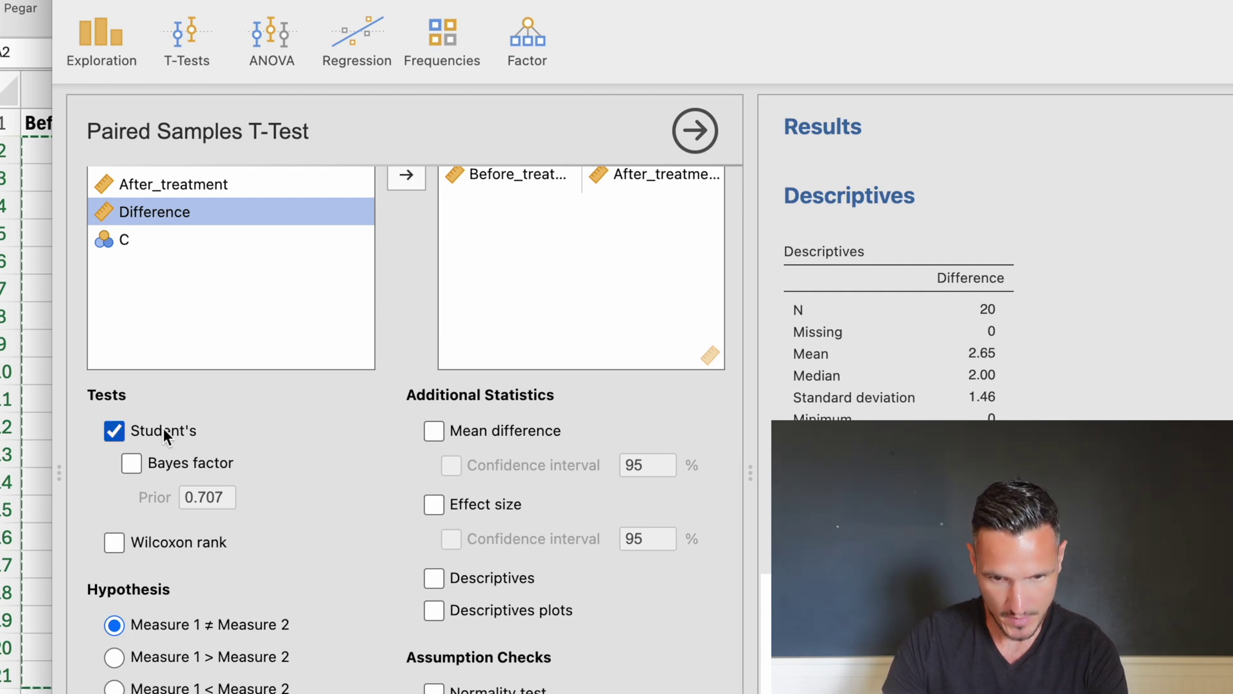
left_click(433, 505)
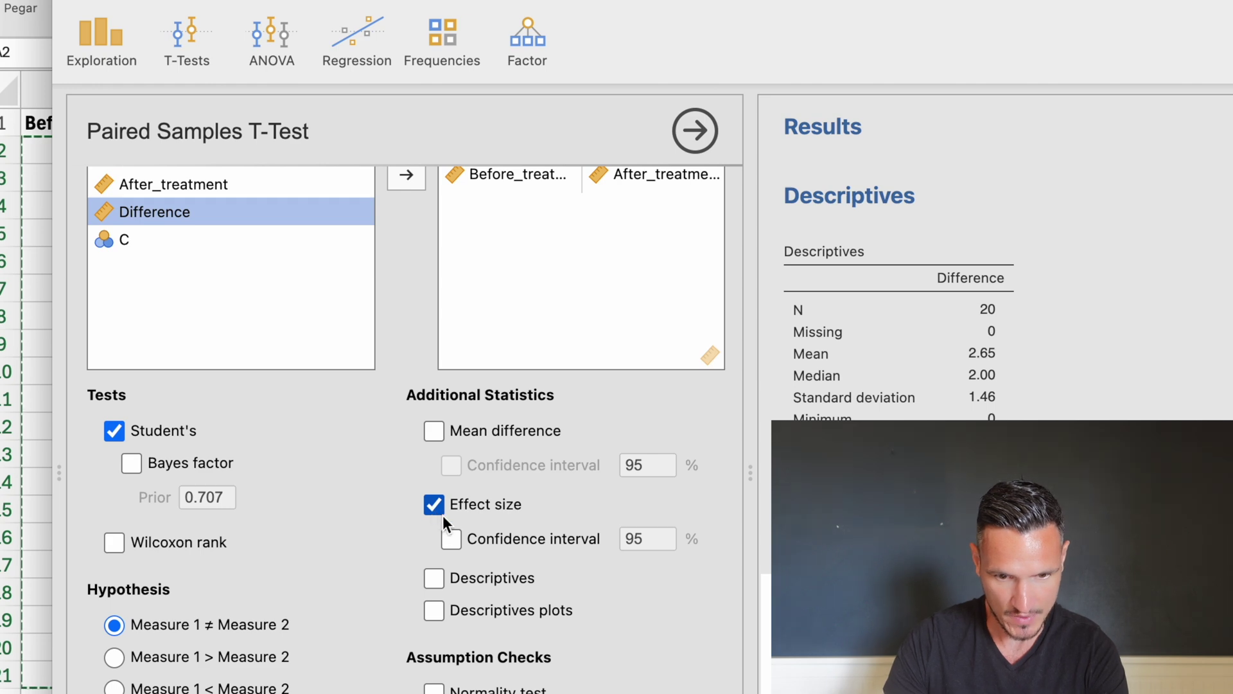
left_click(434, 580)
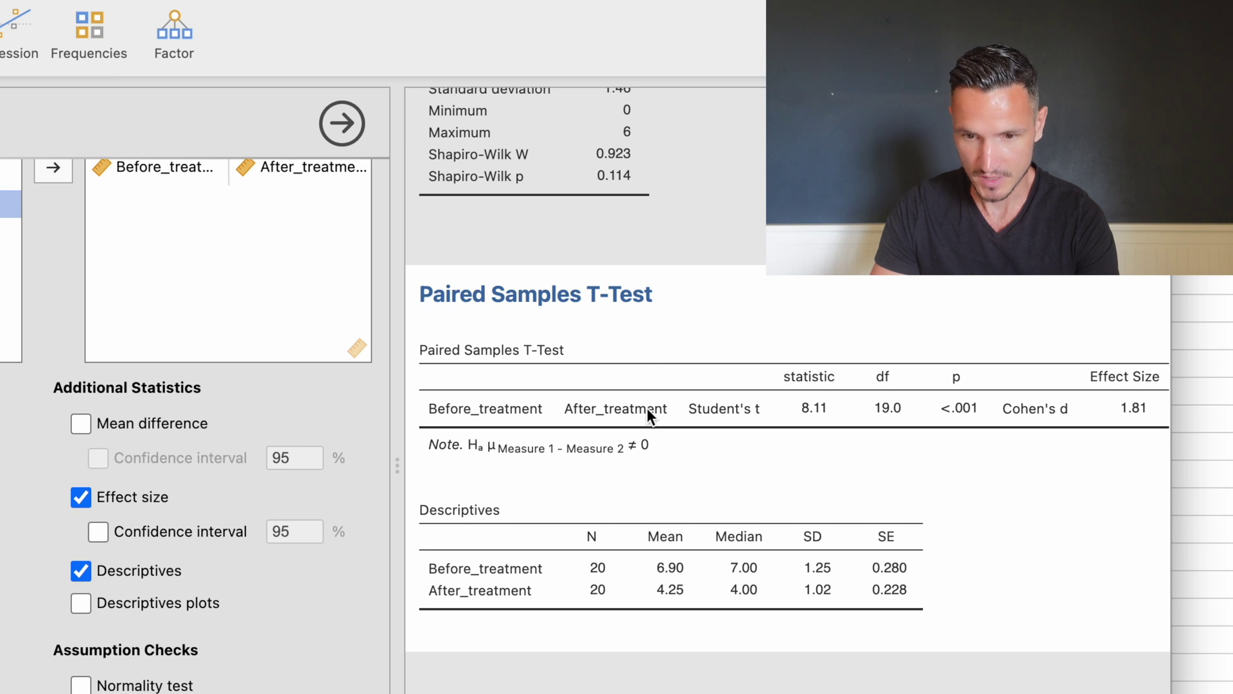
scroll(646, 407, "right", 2)
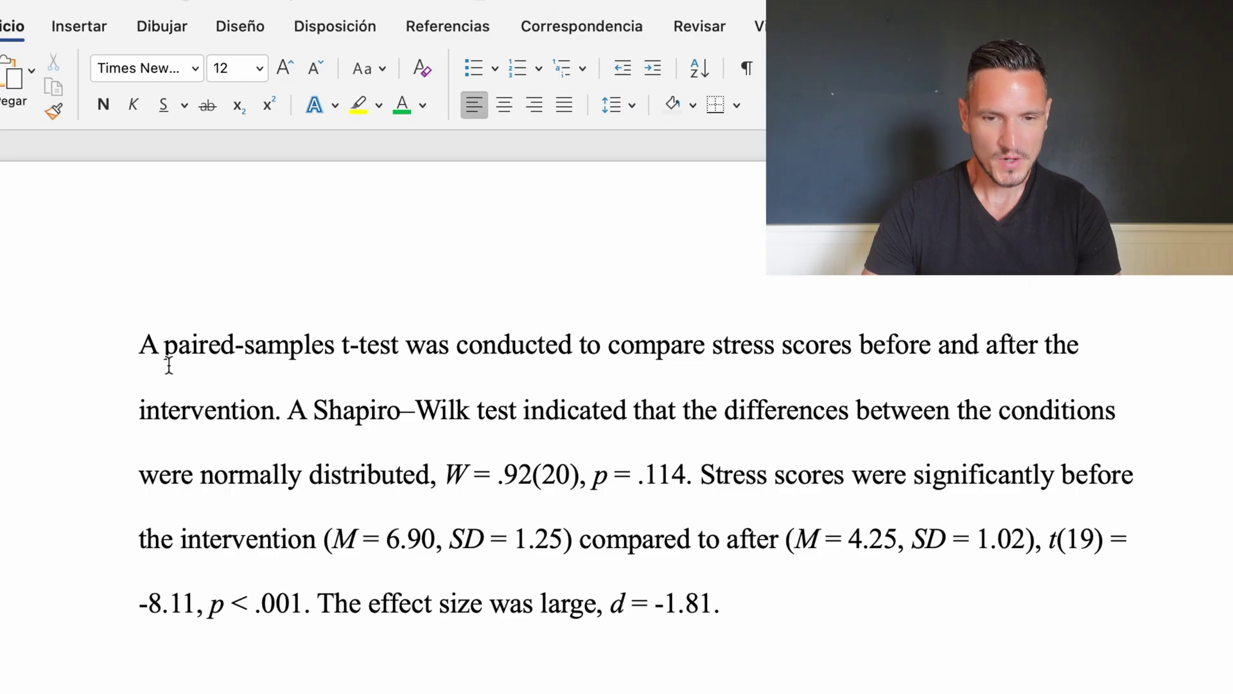
Select the opening sentence of the Word results paragraph through "intervention.".
left_click_drag(140, 351, 649, 344)
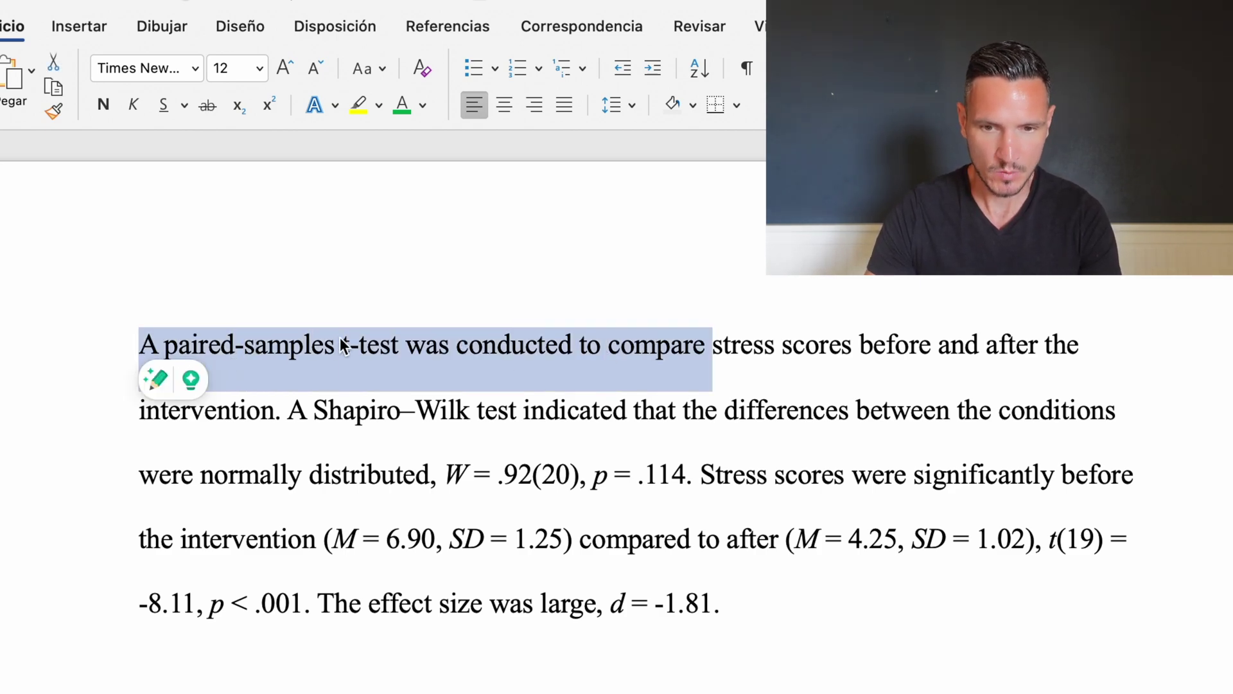
key("shift+Right")
key("shift+Right")
key("shift+Right")
key("shift+Right")
key("shift+Right")
key("shift+Right")
key("shift+Right")
key("shift+Right")
key("shift+Right")
key("shift+Right")
key("shift+Right")
key("shift+Right")
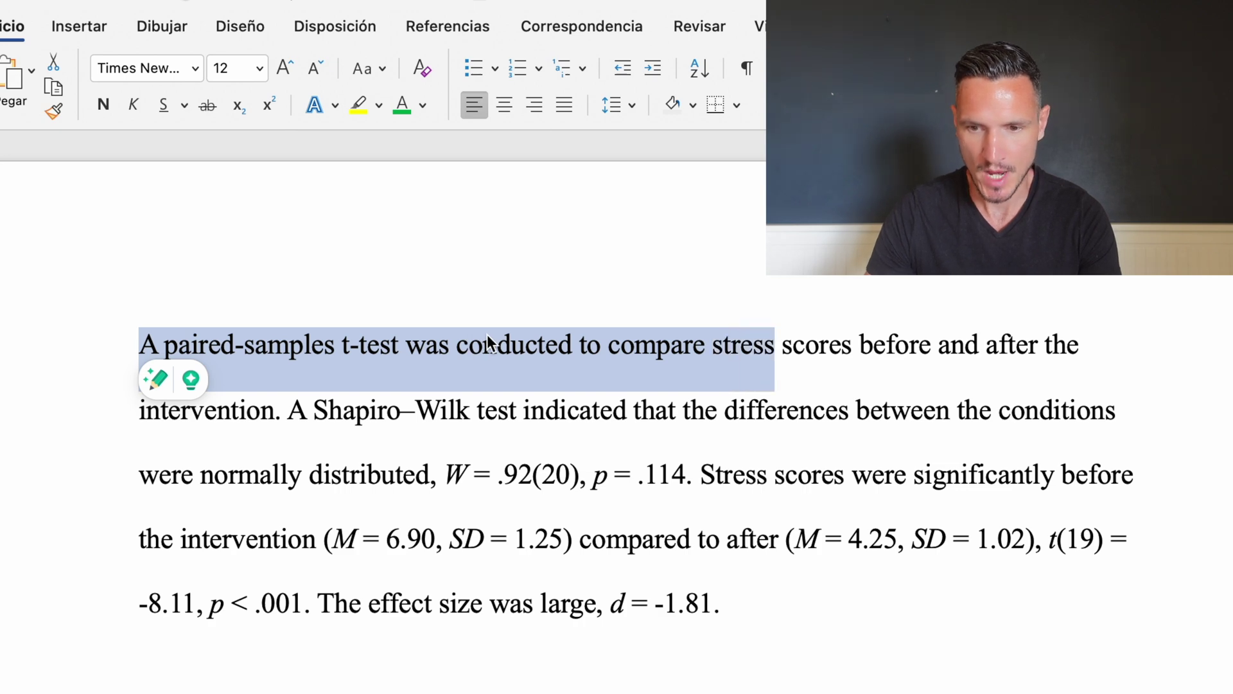
key("shift+Right")
key("shift+Right")
key("shift+Right")
key("shift+Right")
key("shift+Right")
key("shift+Right")
key("shift+Right")
key("shift+Right")
key("shift+Right")
key("shift+Right")
key("shift+Right")
key("shift+Right")
key("shift+Right")
key("shift+Right")
key("shift+Right")
key("shift+Right")
key("shift+Right")
key("shift+Right")
key("shift+Right")
key("shift+Right")
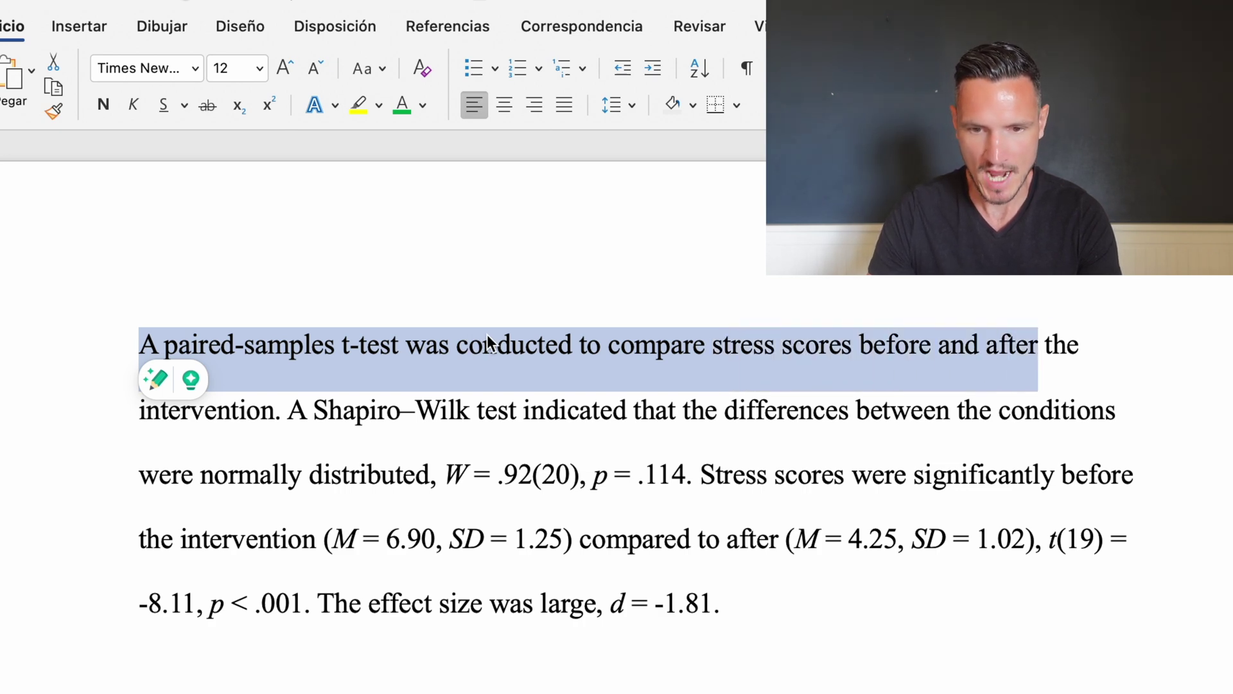
key("shift+Right")
key("shift+Right")
key("shift+Right")
key("shift+Right")
key("shift+Right")
key("shift+Right")
key("shift+Right")
key("shift+Right")
key("shift+Right")
key("shift+Right")
key("shift+Right")
key("shift+Right")
key("shift+Right")
key("shift+Right")
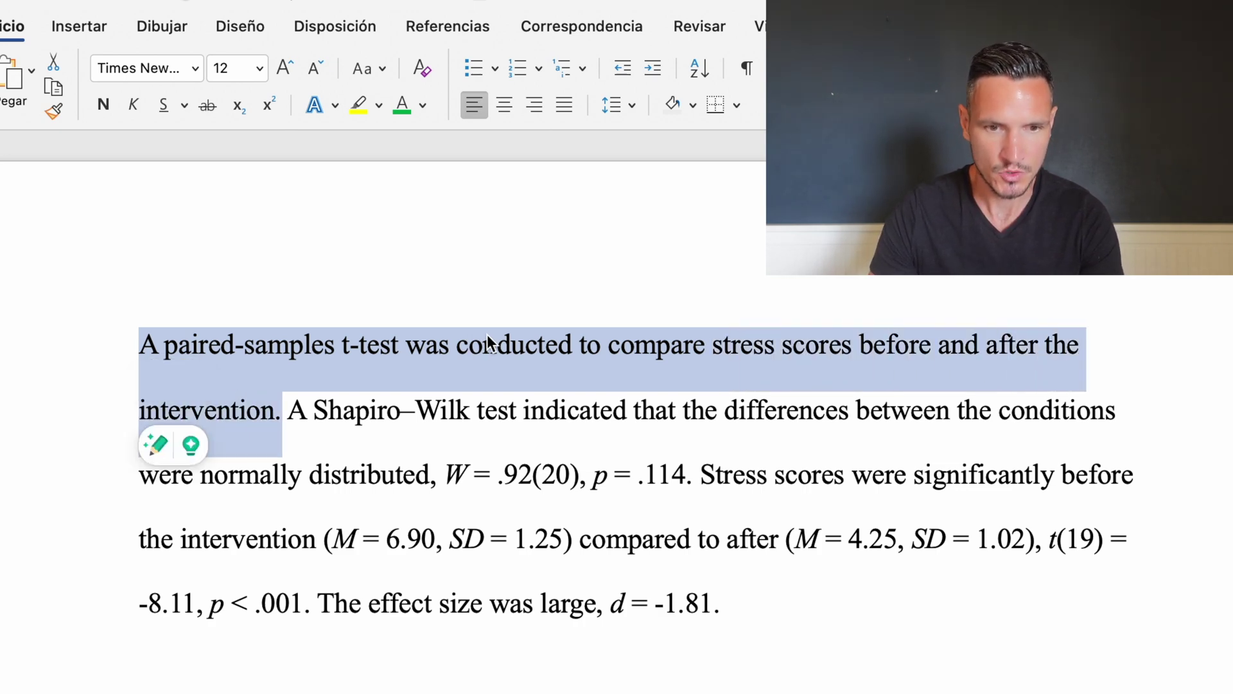
left_click(819, 625)
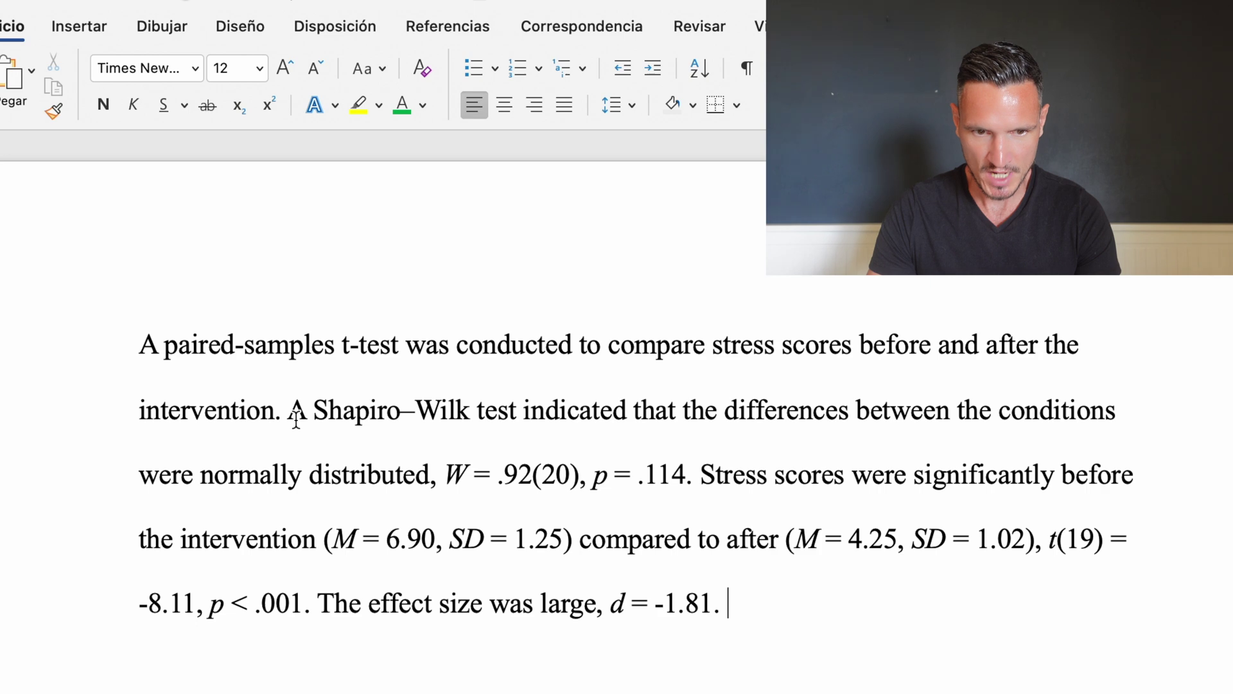
Select the "W = .92" statistic in the Shapiro-Wilk sentence and compare it with jamovi.
left_click_drag(296, 414, 432, 474)
left_click(431, 471)
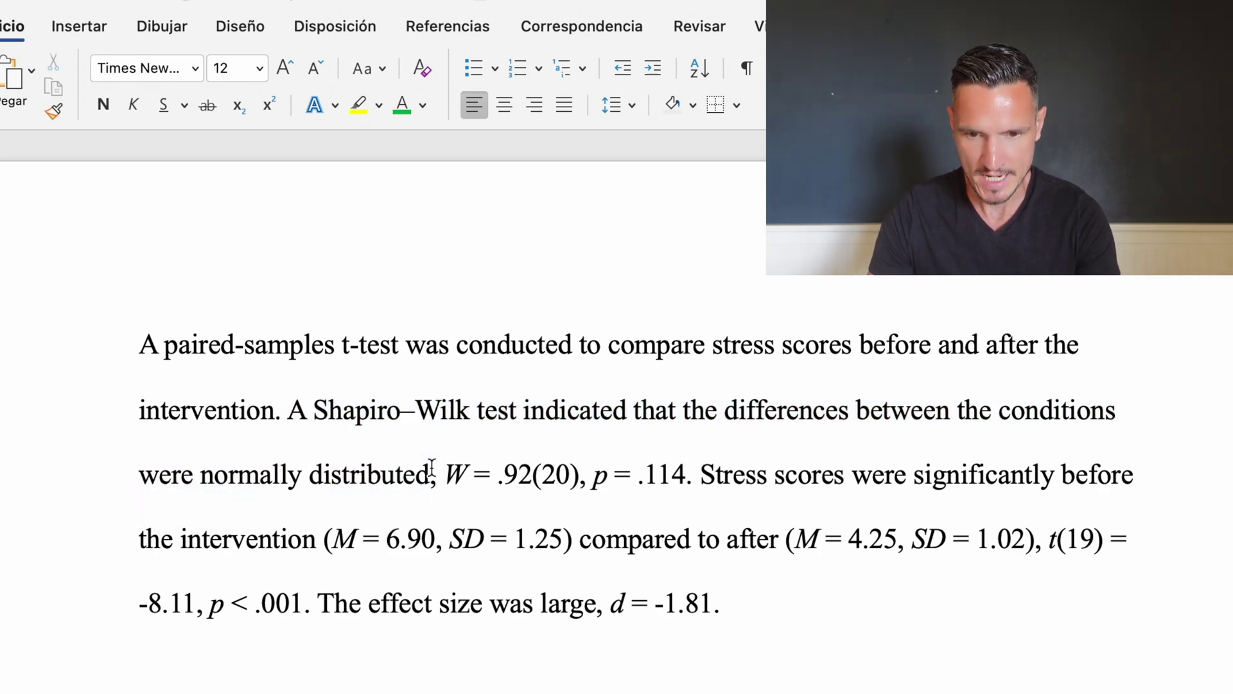
key("shift+Right")
key("shift+Right")
key("shift+Right")
key("shift+Right")
key("shift+Right")
key("shift+Right")
key("shift+Right")
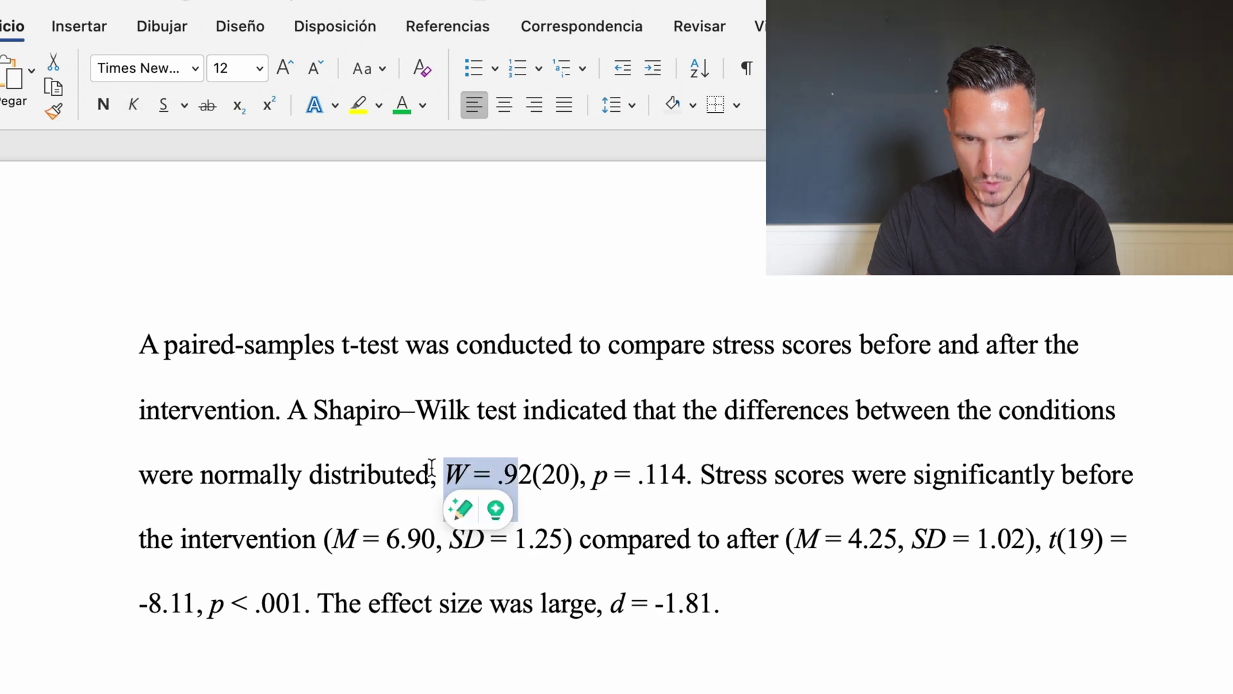
key("super+Tab")
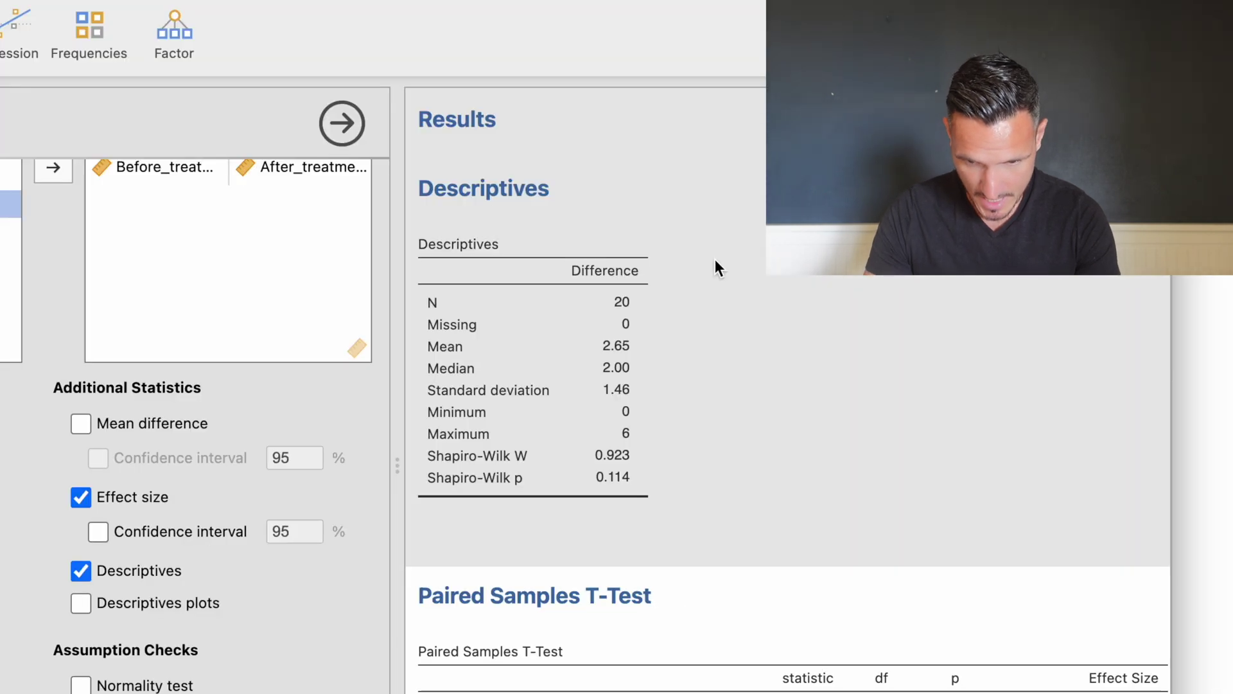
Scroll jamovi's results from the Shapiro-Wilk table down to the Paired Samples T-Test table.
scroll(715, 259, "down", 1)
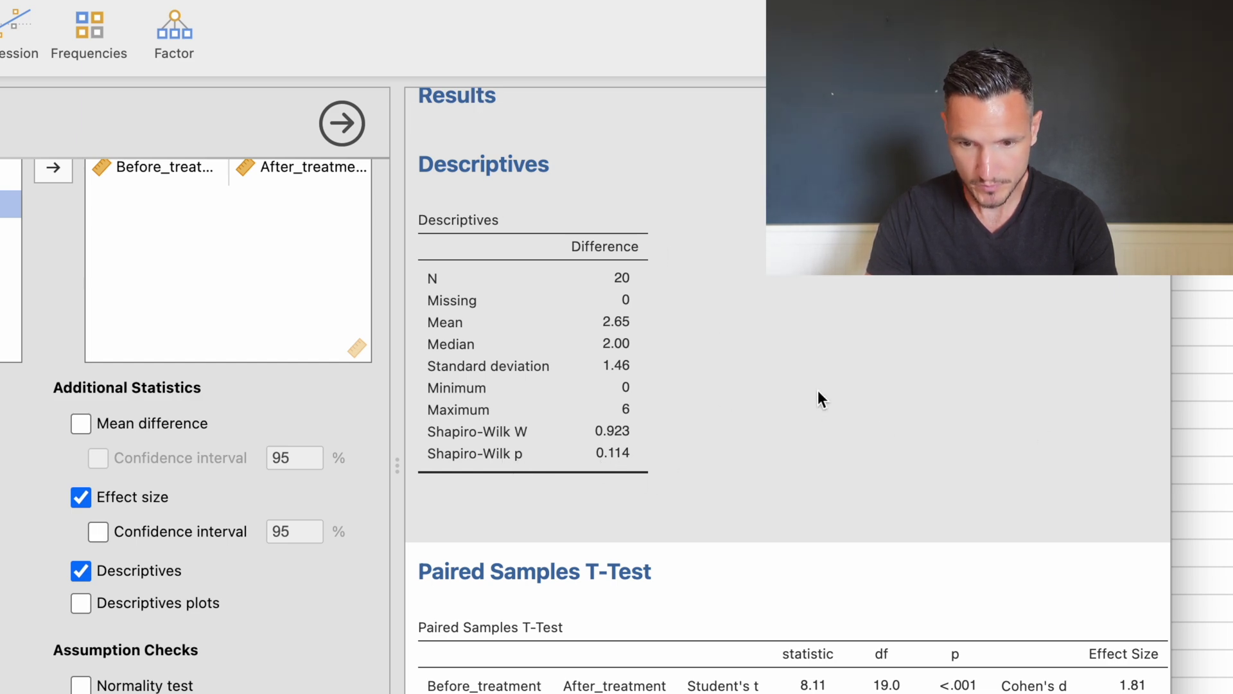
scroll(818, 391, "down", 3)
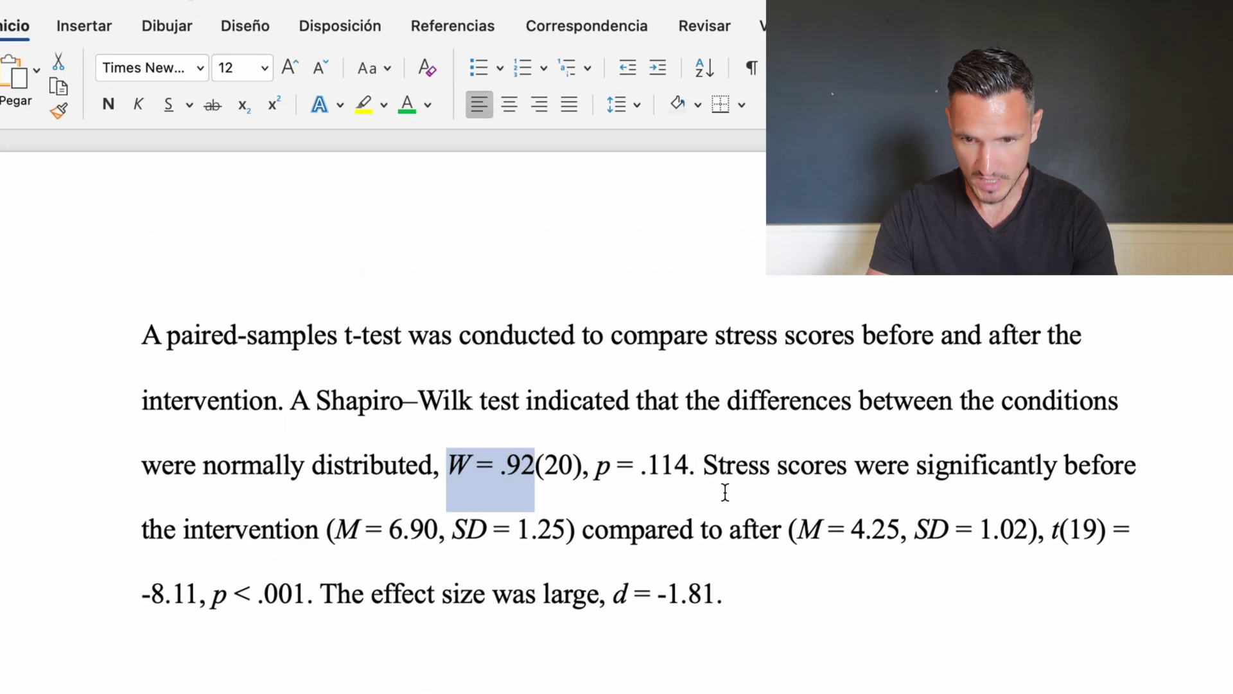
Insert "higher" after "significantly" in the Word report, then bring jamovi's t-test table forward.
left_click(747, 591)
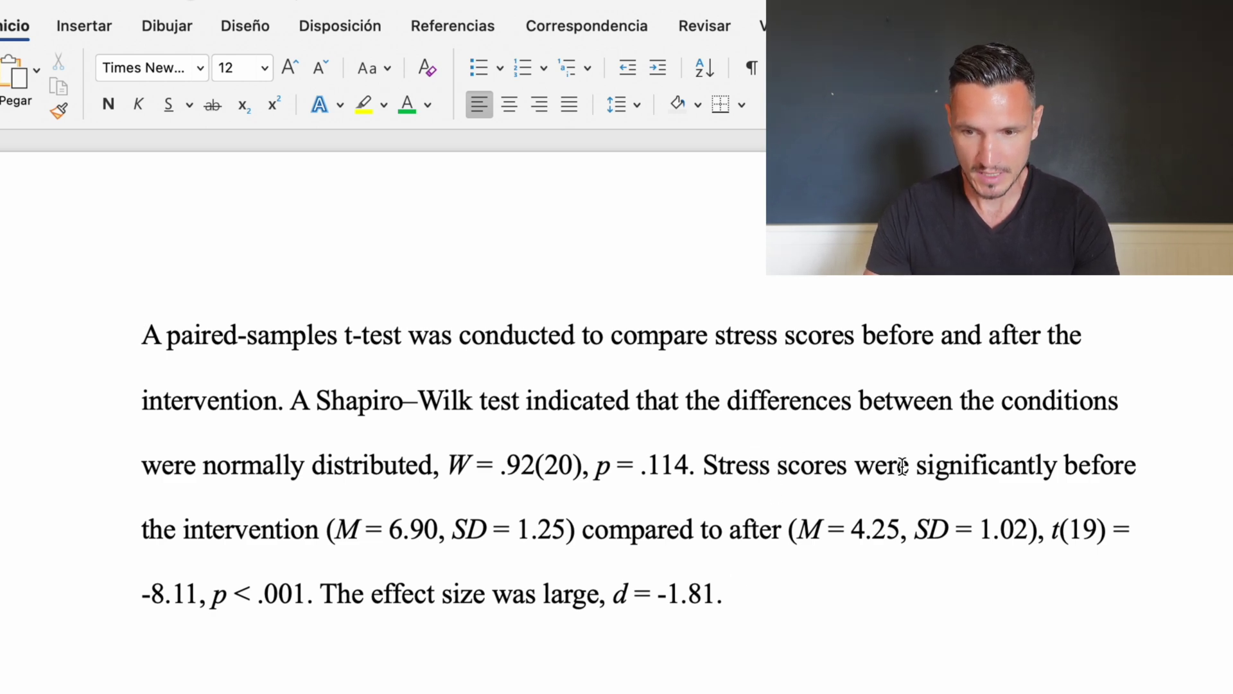
left_click(1063, 465)
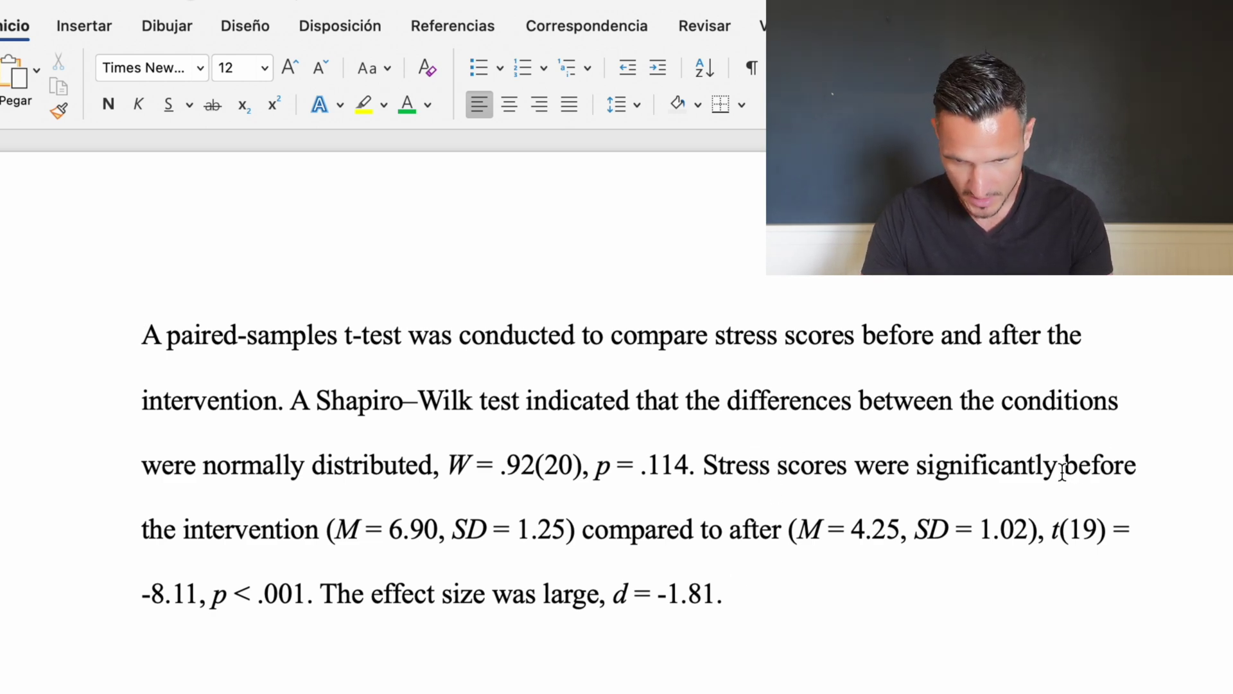
type("higher")
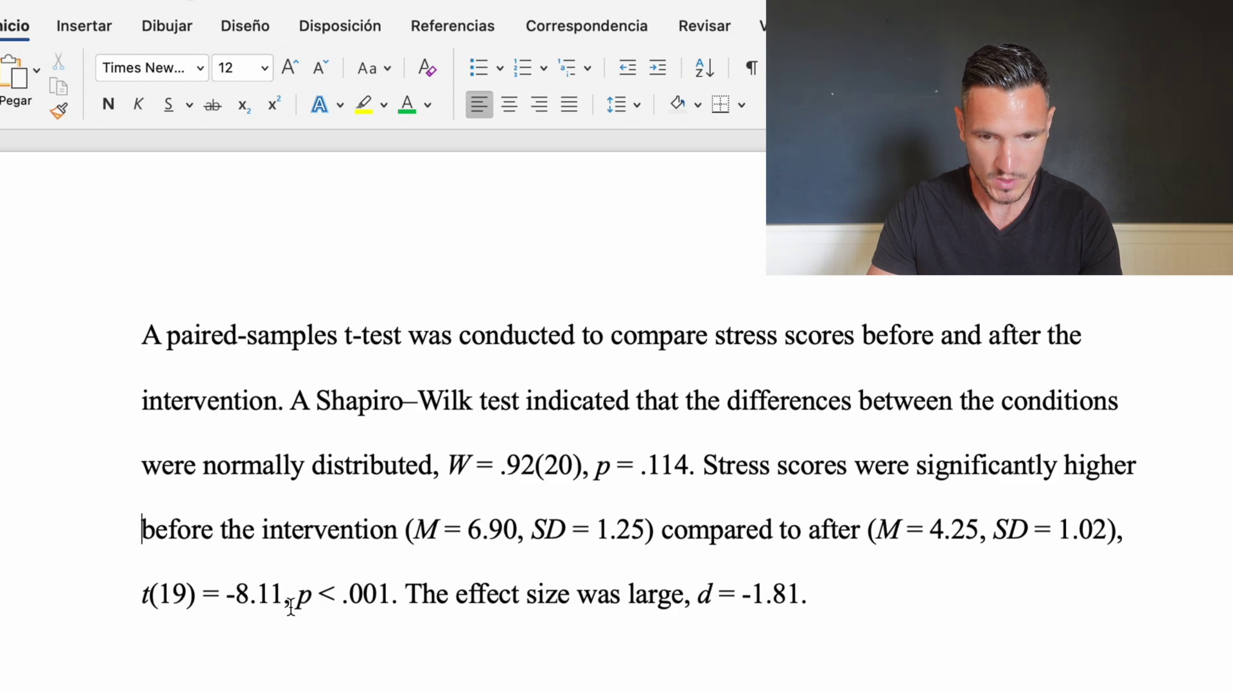
key("ctrl+Up")
left_click(161, 270)
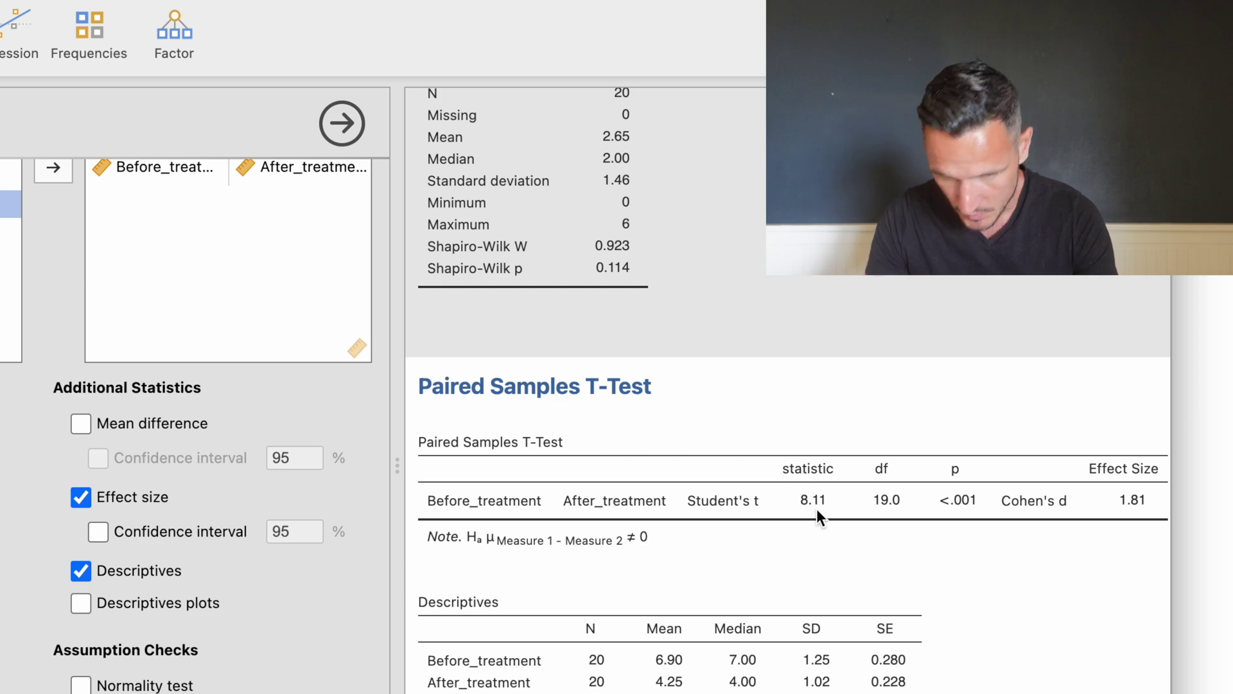
Delete the minus sign so the Word report reads t(19) = 8.11.
key("super+Tab")
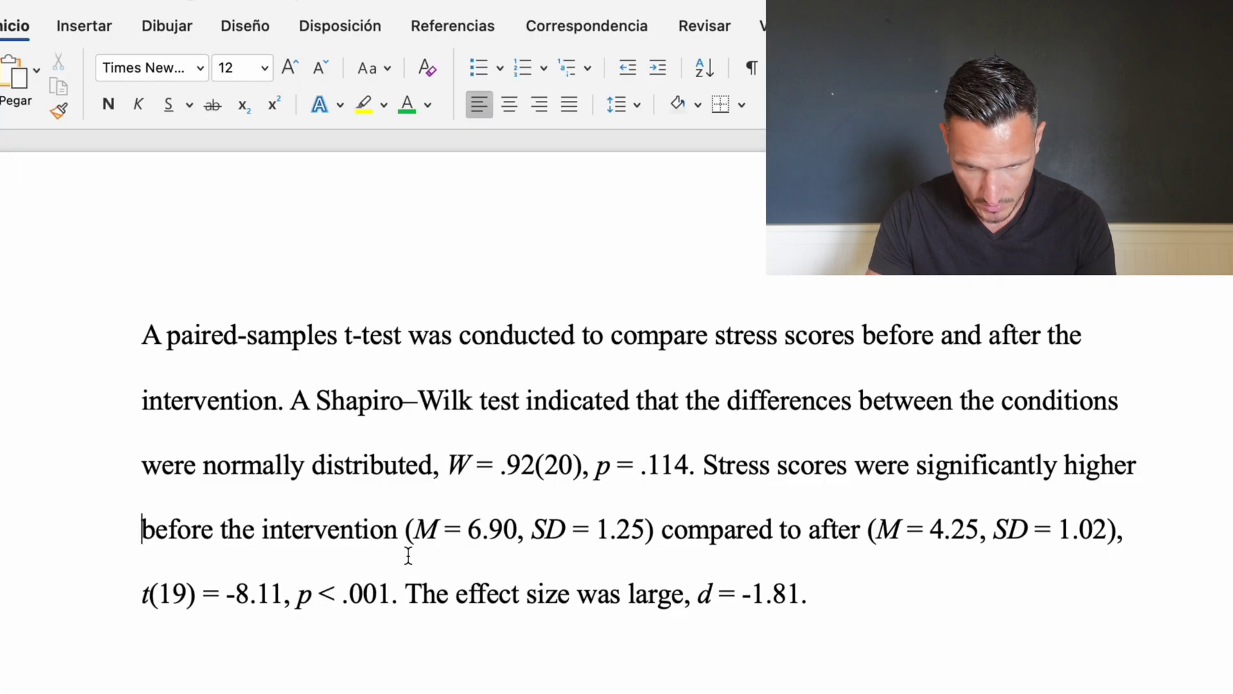
key("BackSpace")
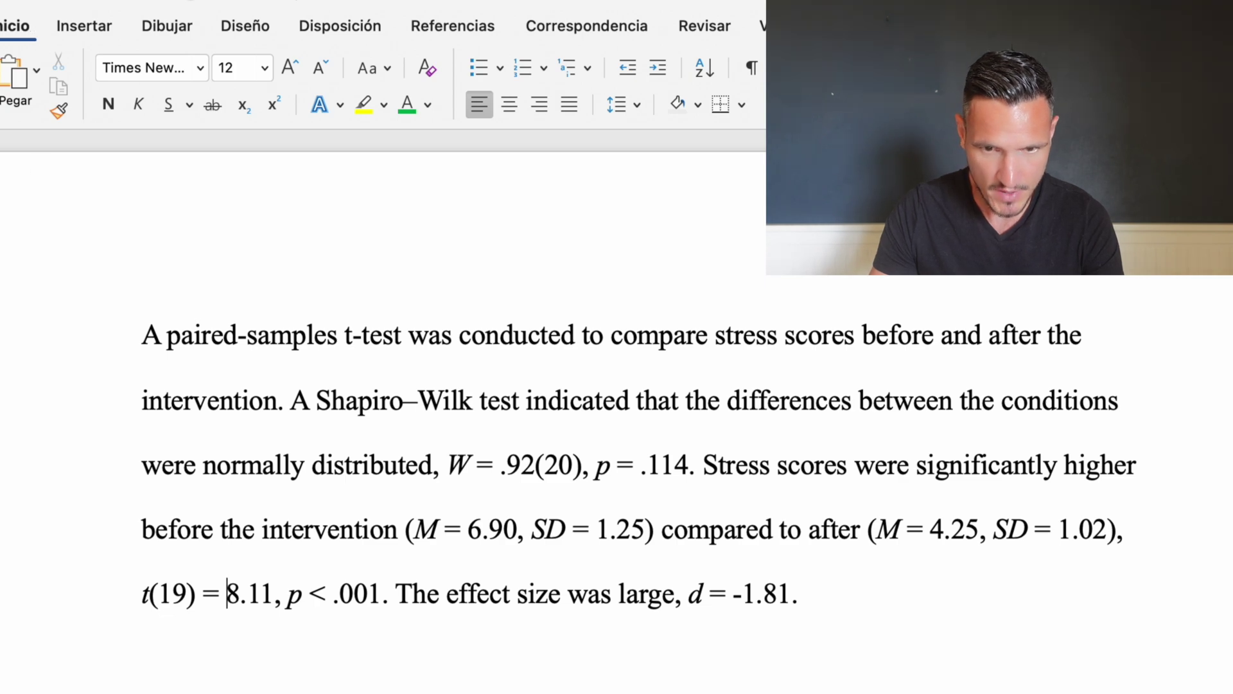
key("super+Tab")
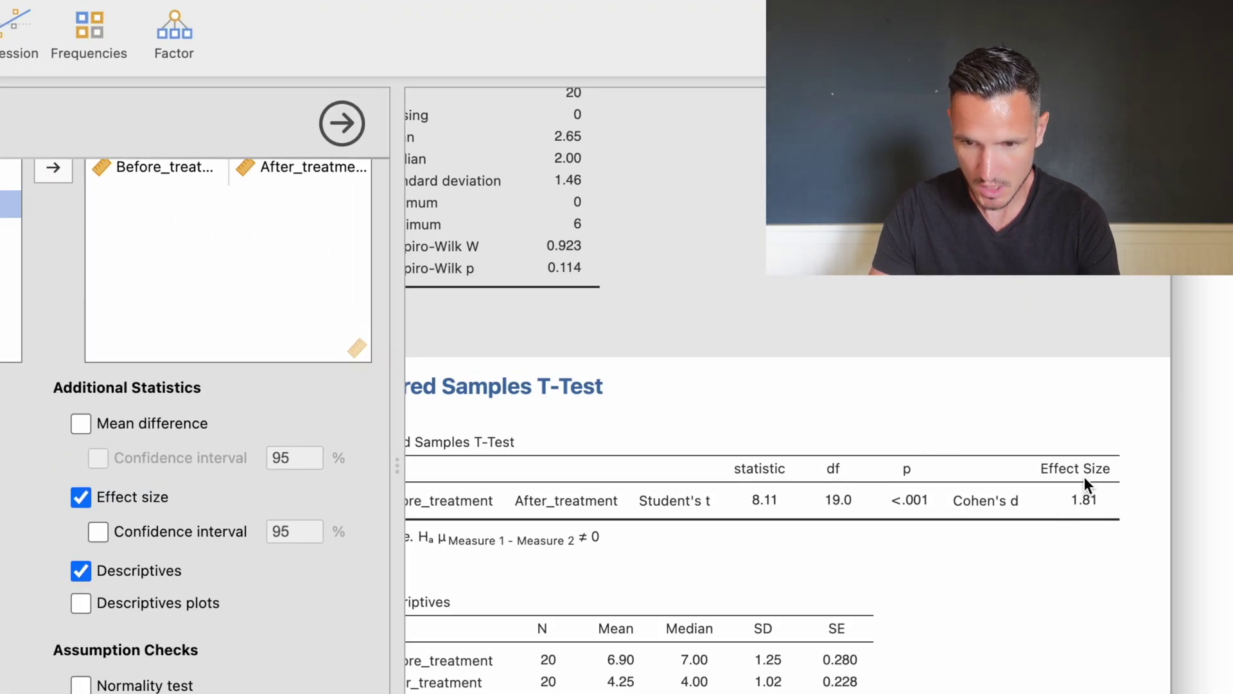
Remove the minus sign so the effect size reads d = 1.81.
scroll(577, 468, "left", 2)
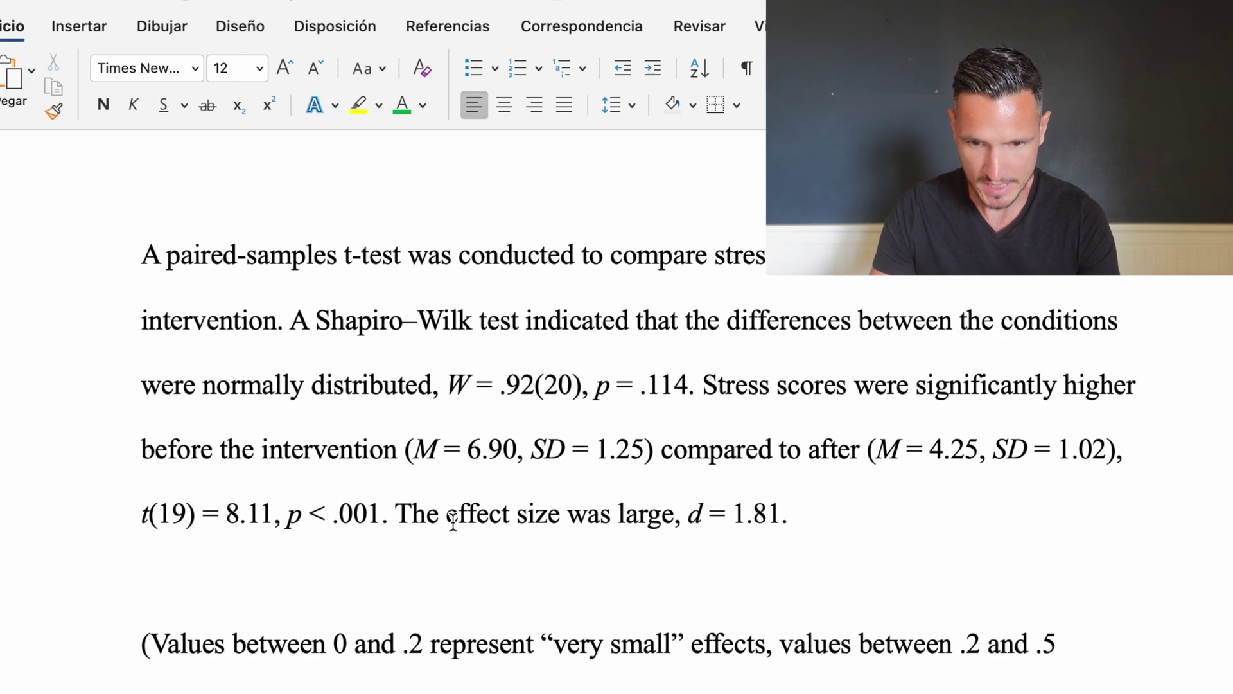
left_click(398, 519)
left_click_drag(398, 519, 734, 514)
scroll(852, 546, "down", 3)
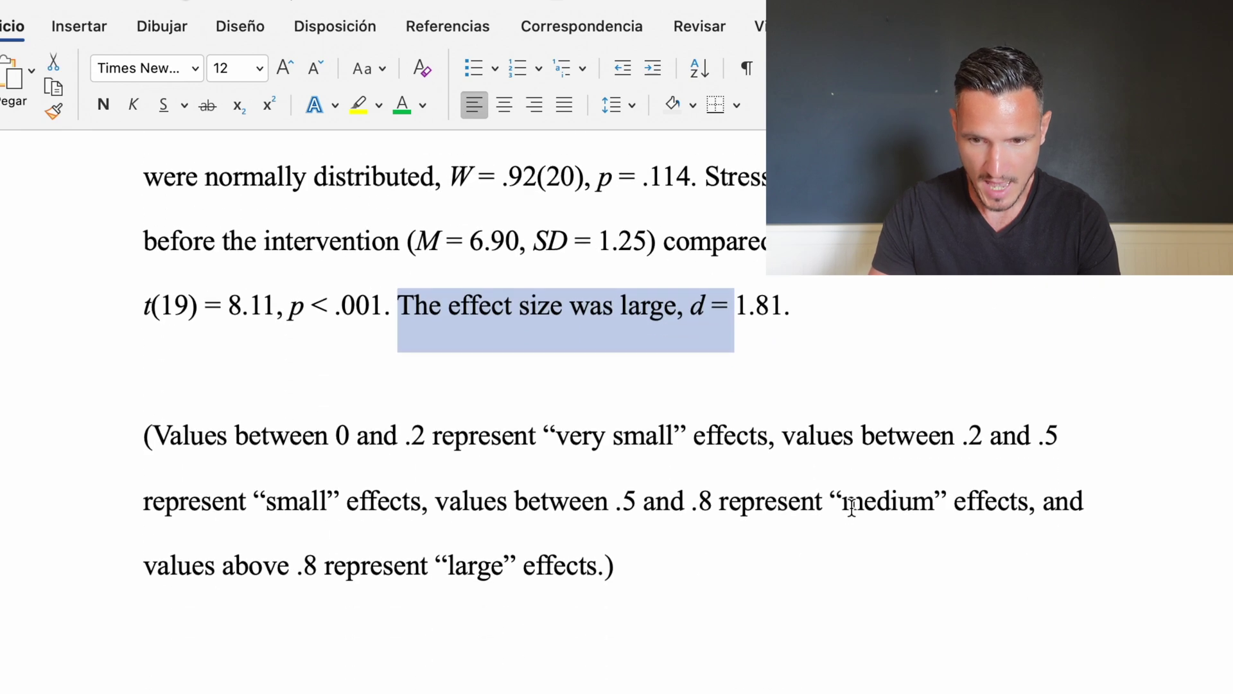
scroll(852, 507, "up", 3)
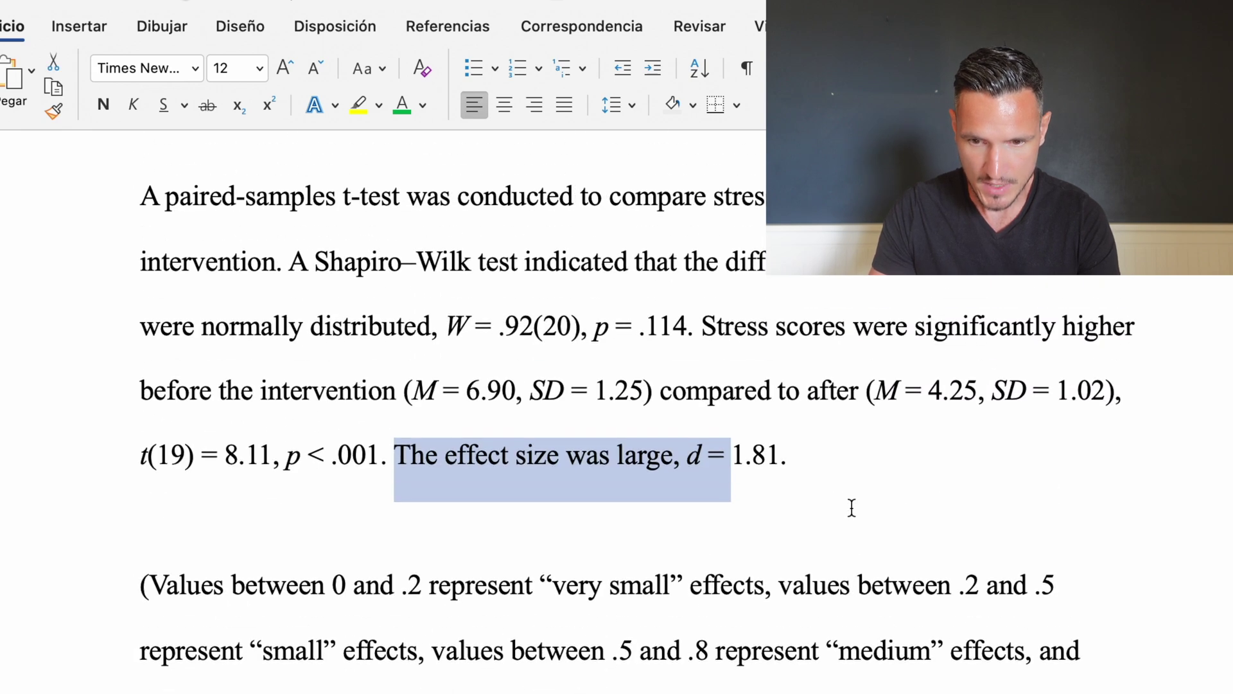
left_click(824, 452)
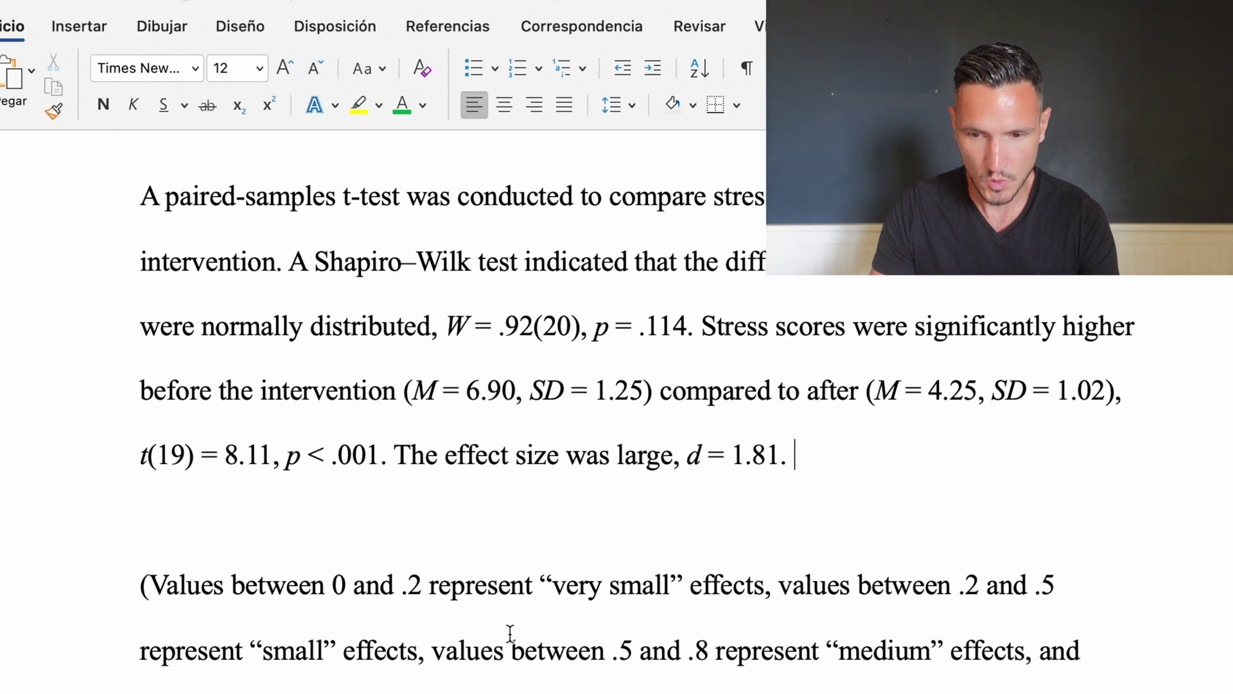
Select and review the effect-size benchmarks note, from very small (0–.2) to large (above .8).
scroll(791, 669, "down", 3)
left_click(644, 600)
left_click_drag(644, 600, 145, 506)
left_click(670, 609)
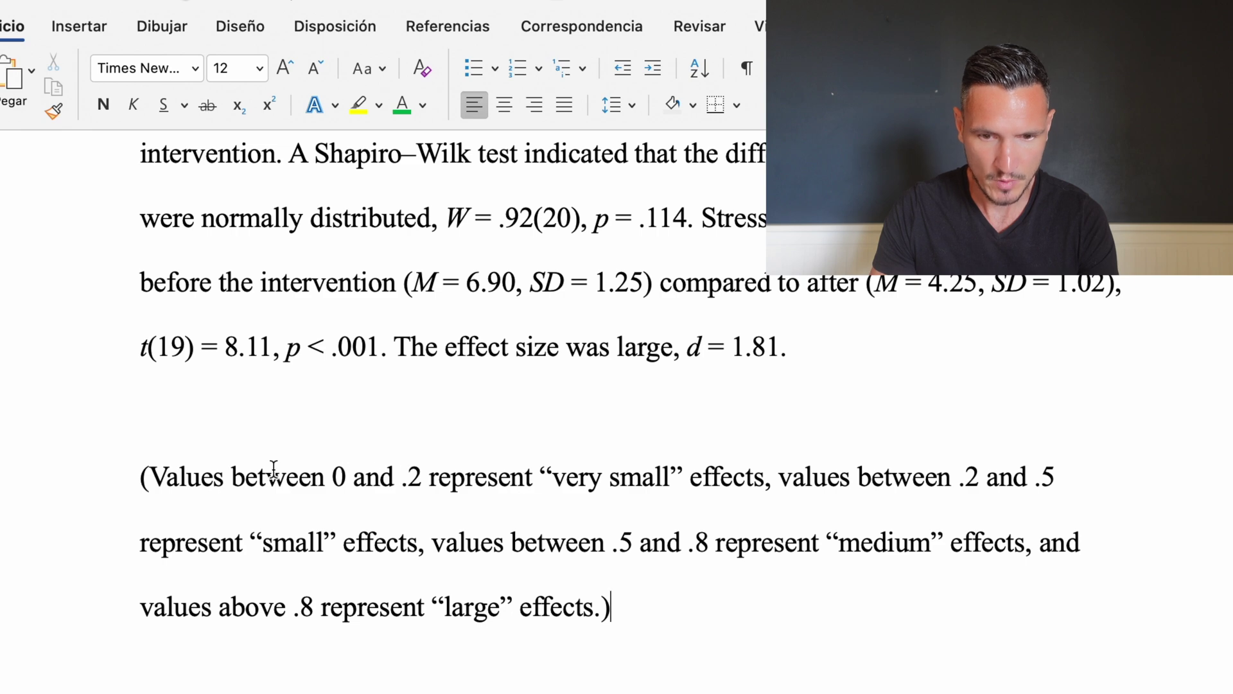
left_click_drag(144, 481, 582, 600)
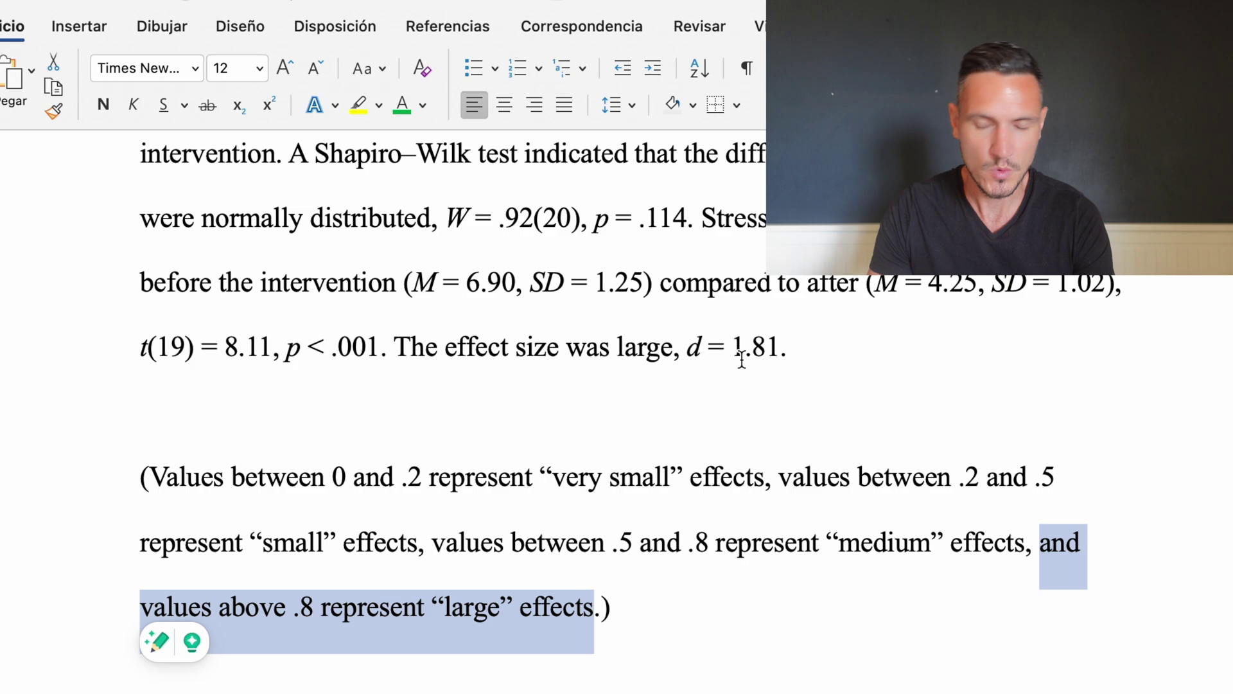
right_click(839, 353)
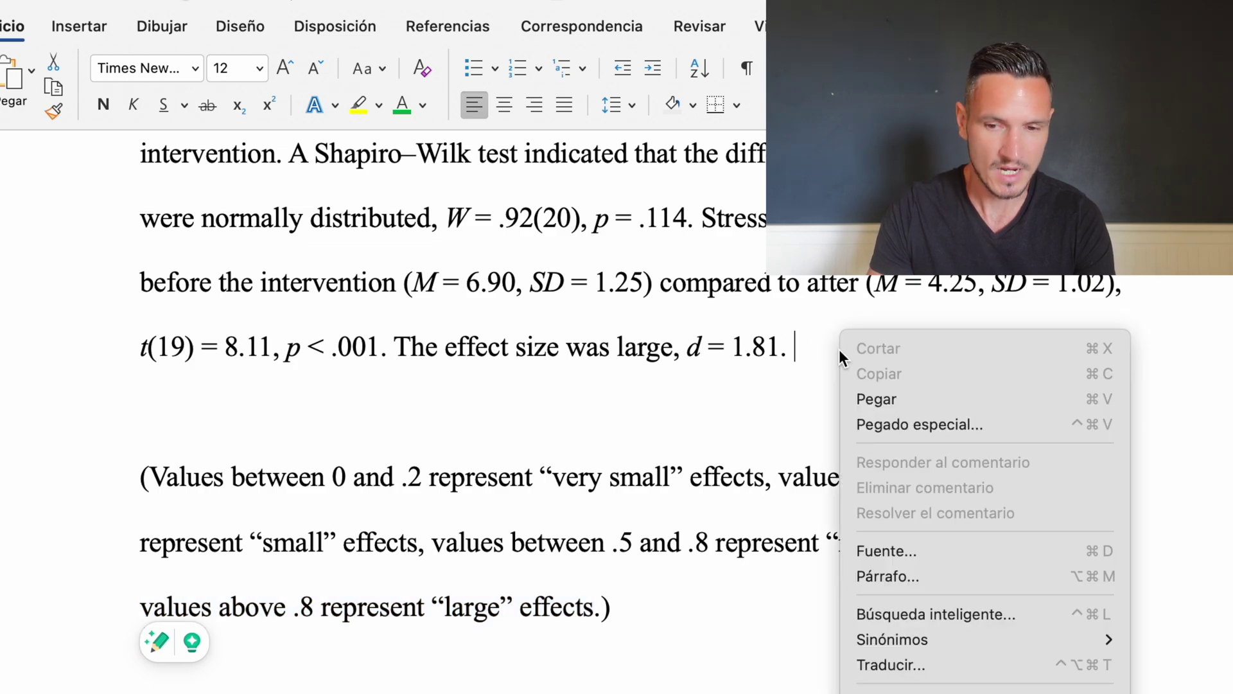